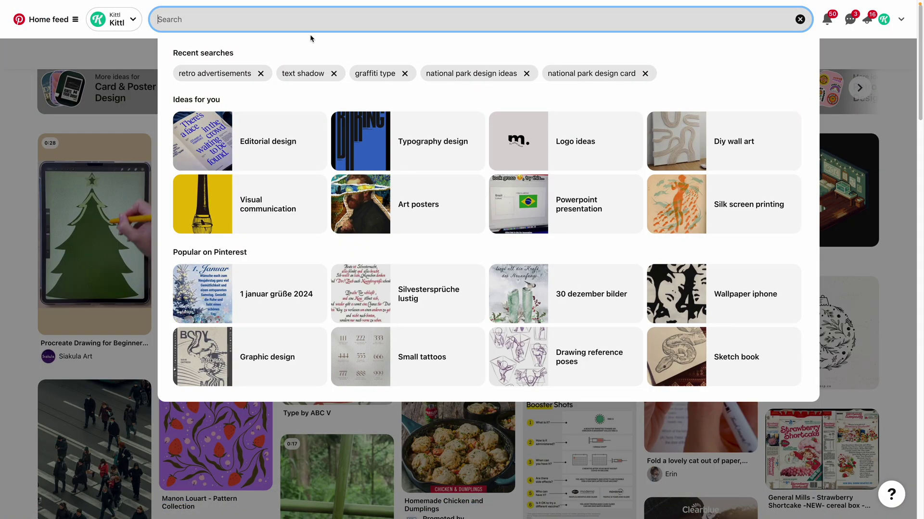
Search Pinterest for 'retro advertisement' and open the red Converse All Star ad pin
text(reto)
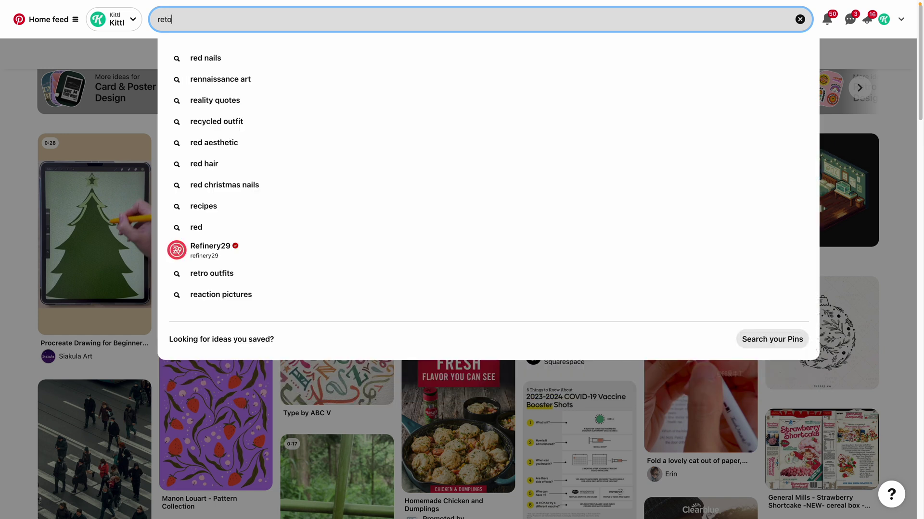
key(BackSpace)
text(ro advertisement)
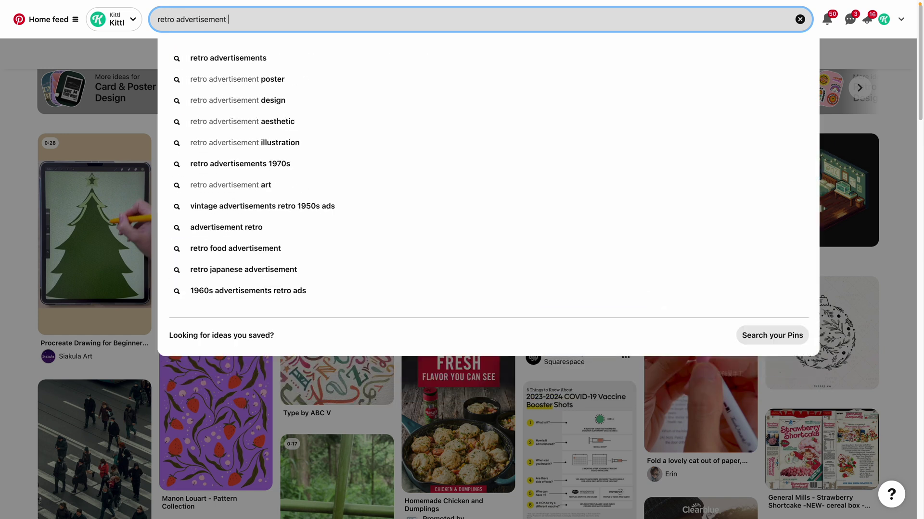
key(Return)
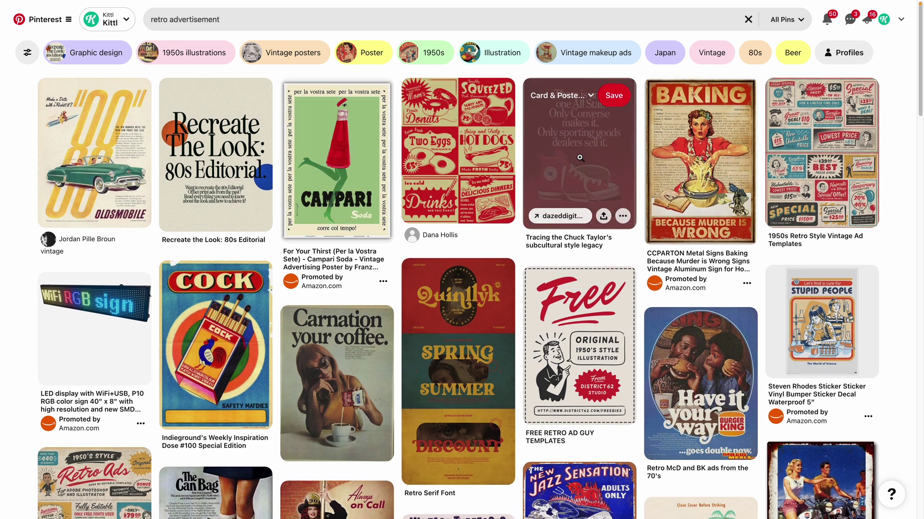
click(579, 160)
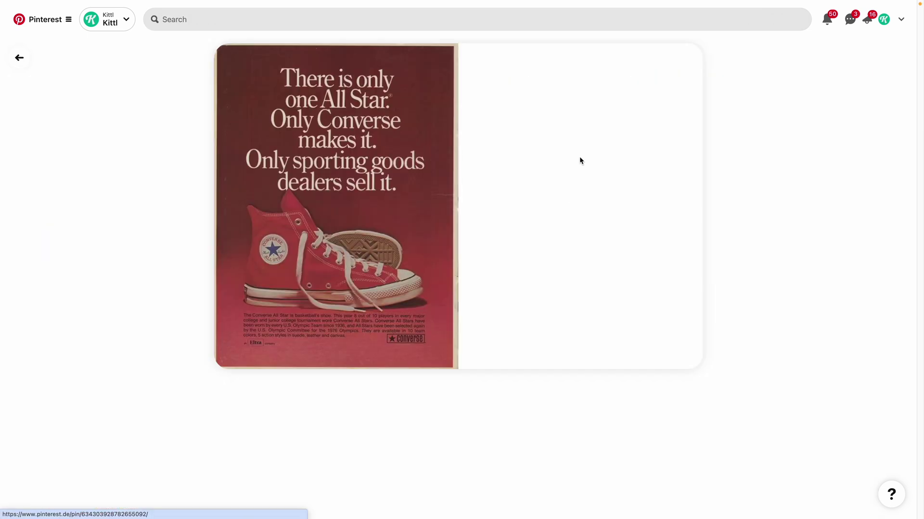
right_click(325, 176)
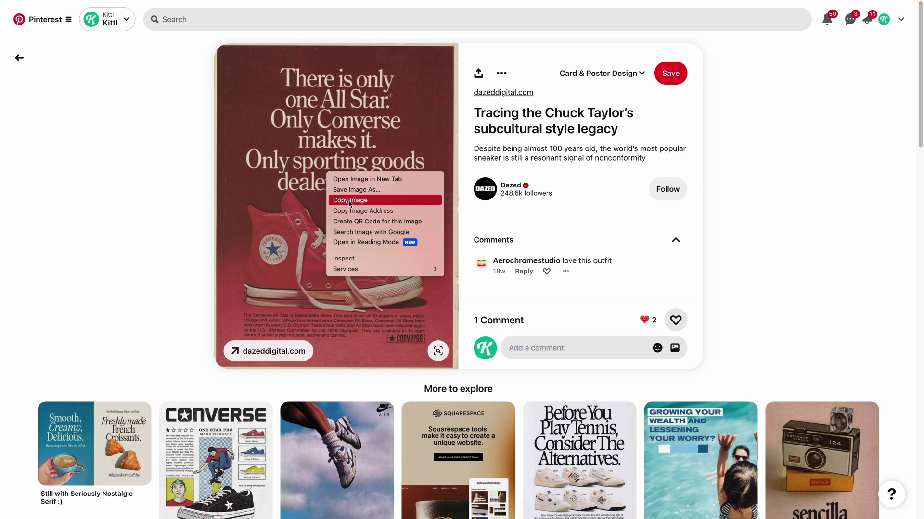
Copy the Converse ad image into Kittl and enlarge it to the left of the artboard
click(350, 201)
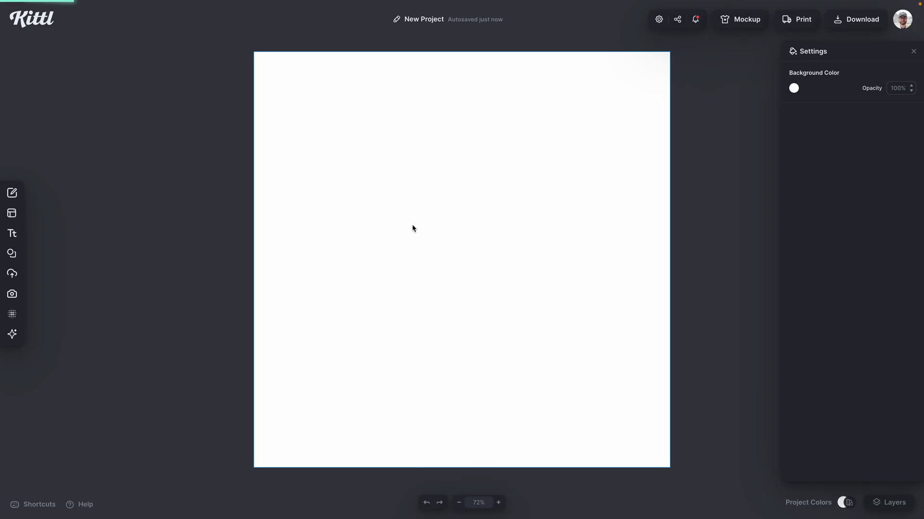
key(ctrl+v)
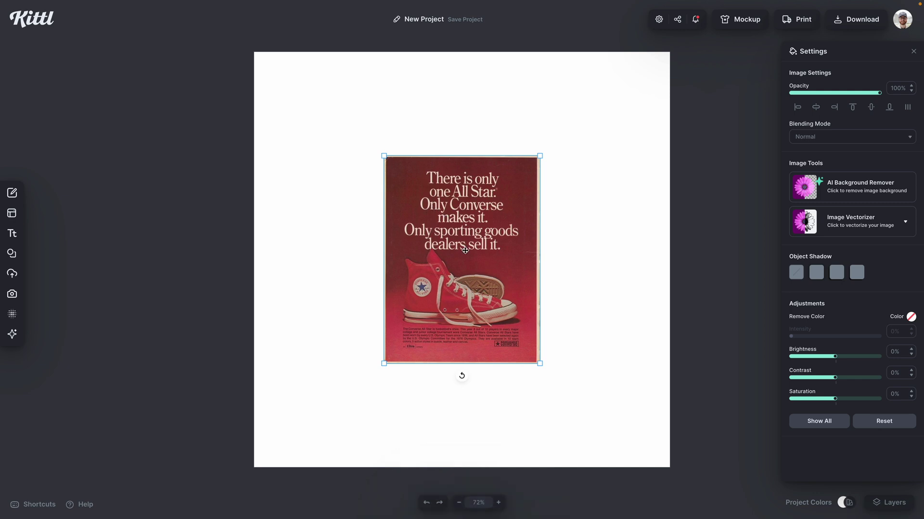
drag(465, 251, 191, 256)
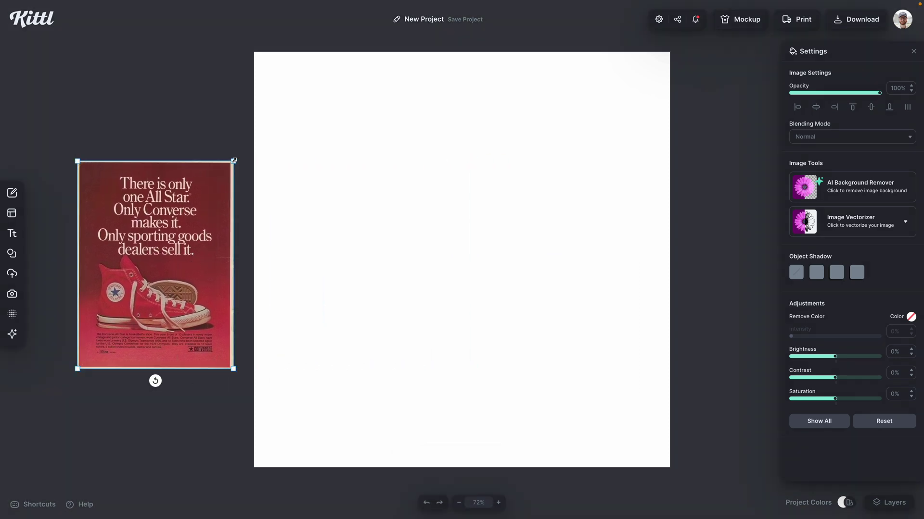
drag(234, 160, 252, 136)
drag(224, 216, 200, 216)
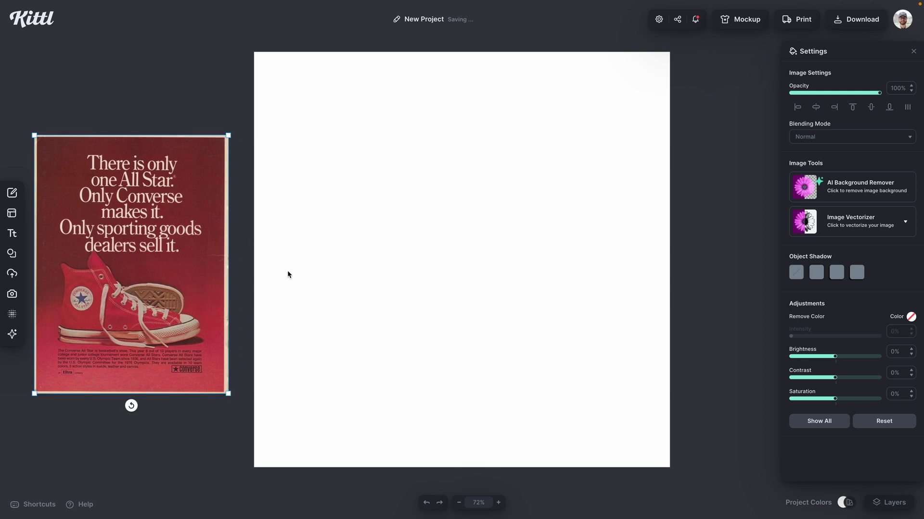
drag(355, 272, 385, 273)
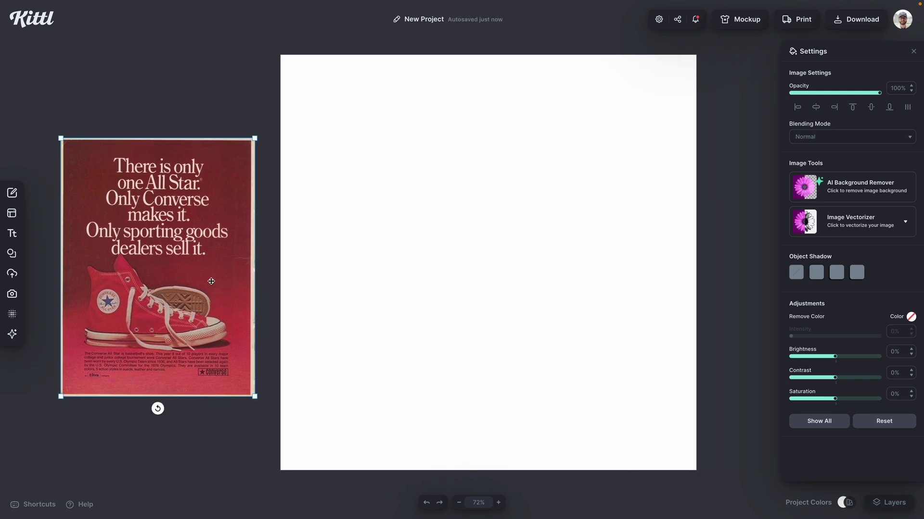
Add the black Converse sneakers stock photo found by searching 'converse'
click(14, 253)
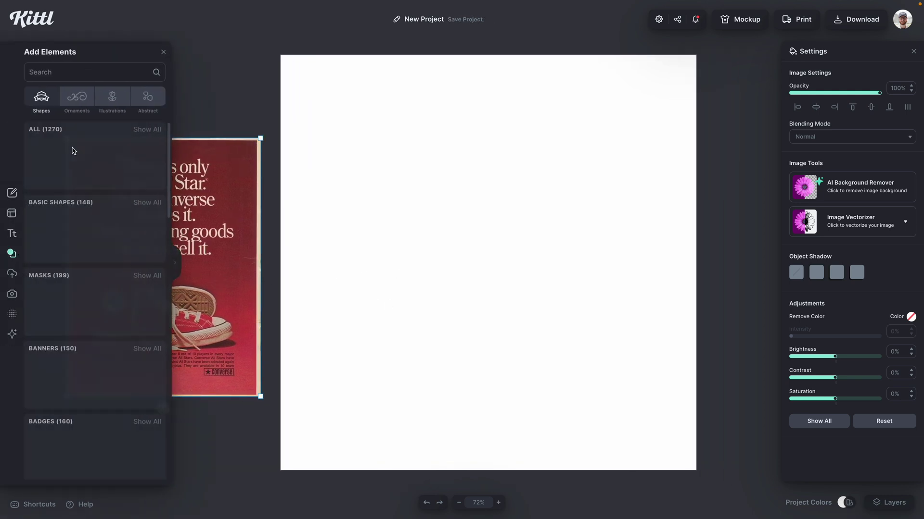
click(12, 294)
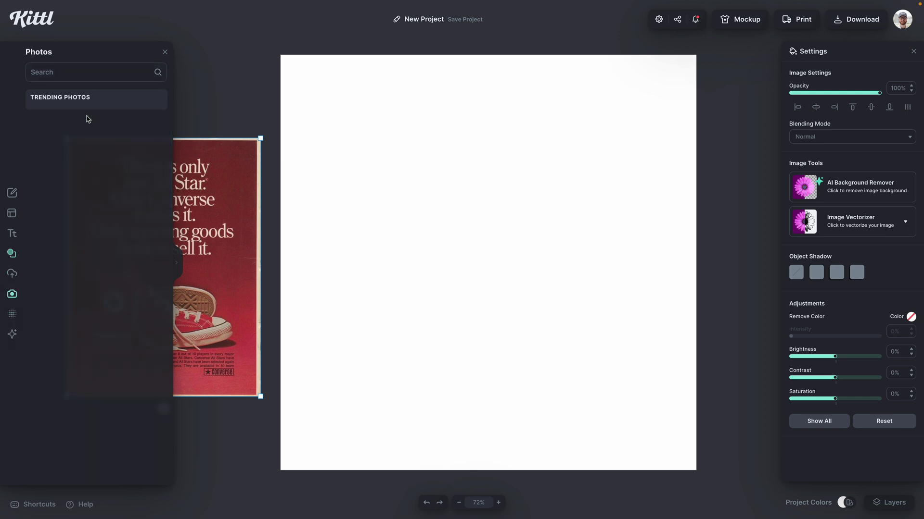
text(conve)
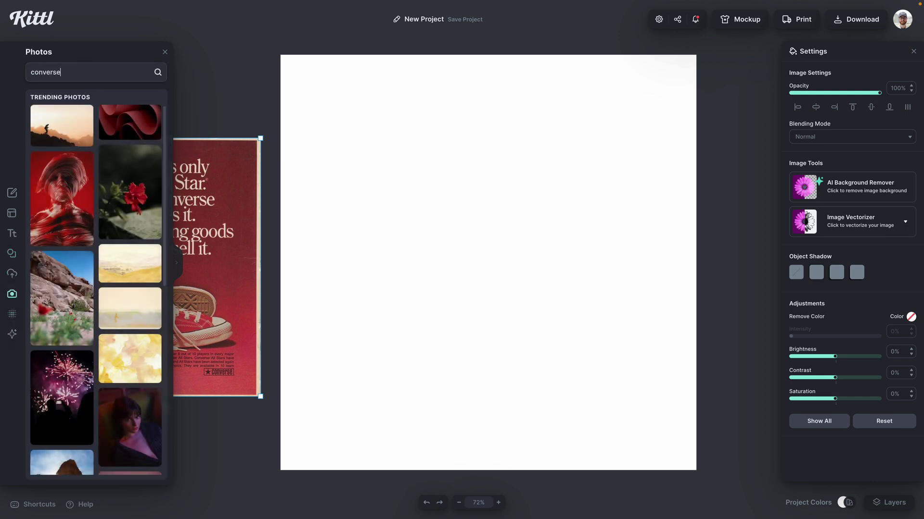
text(rse)
key(Return)
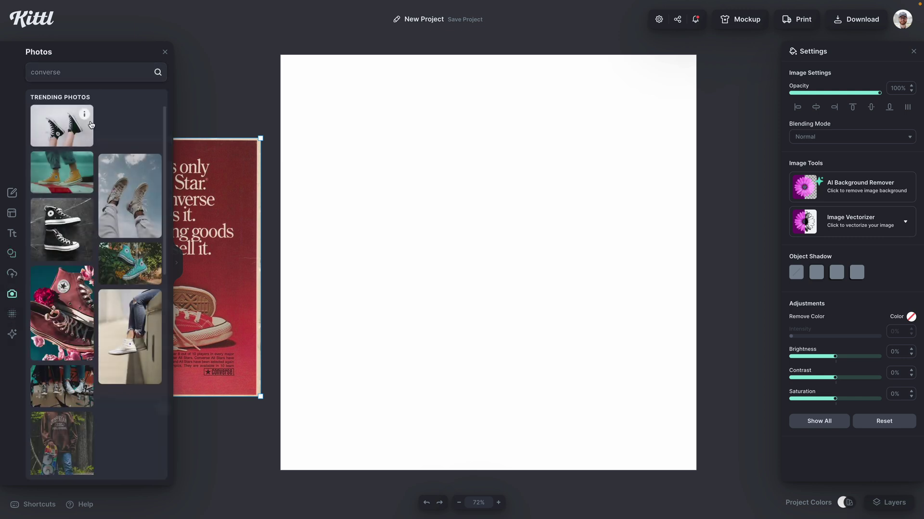
click(77, 243)
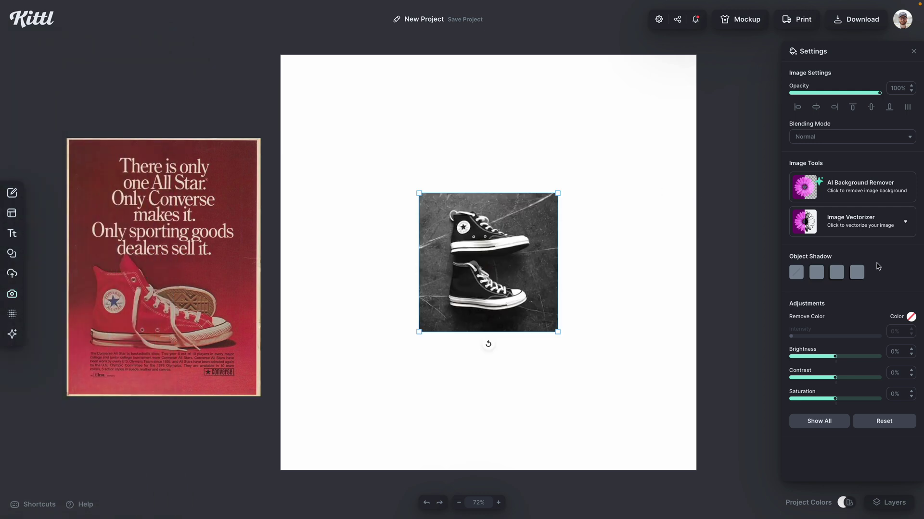
Remove the sneakers' background, centre and enlarge them, and add a Headline text box
click(865, 193)
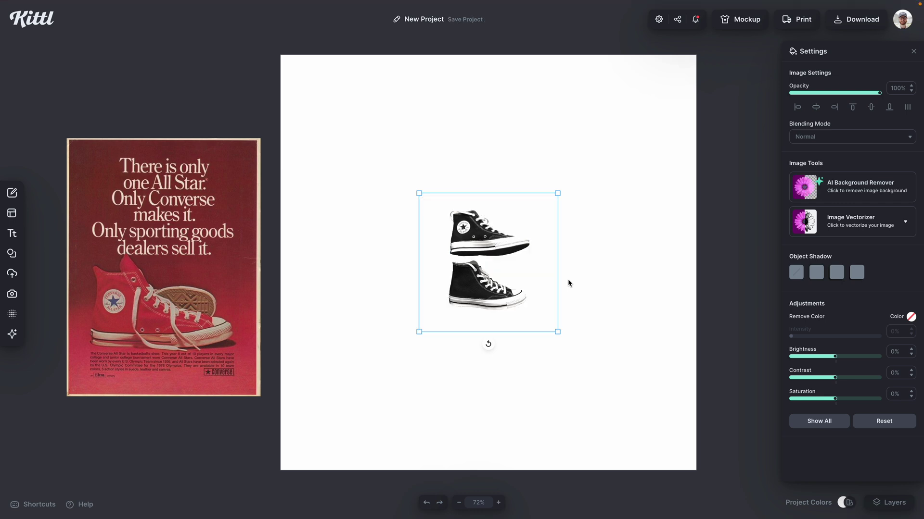
drag(503, 249, 504, 284)
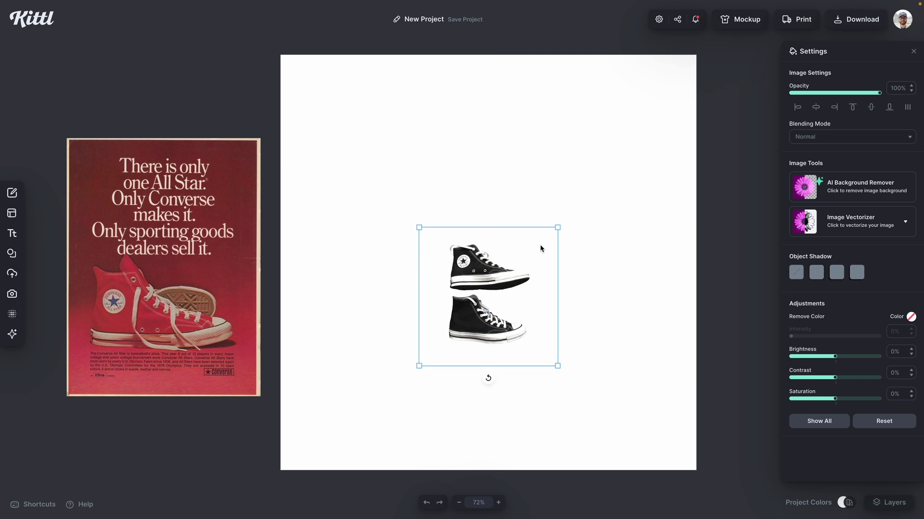
drag(560, 225, 573, 210)
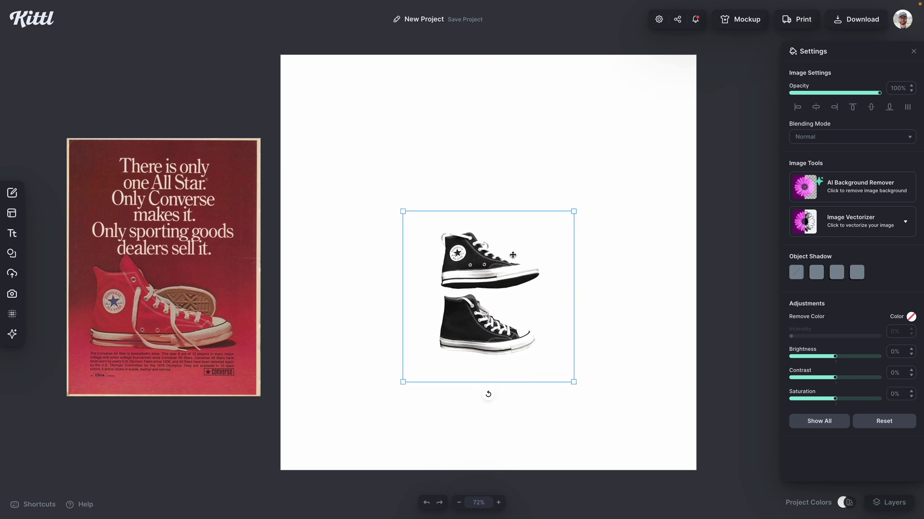
drag(497, 264, 496, 254)
key(t)
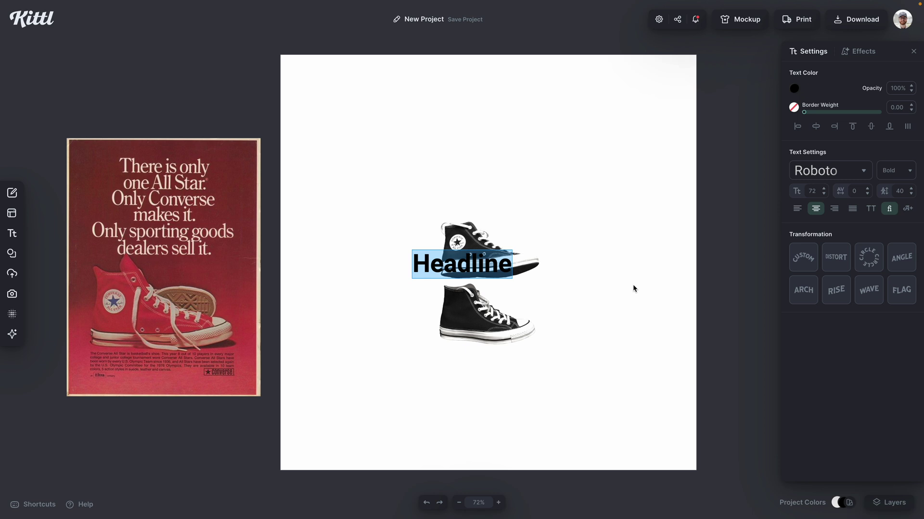
Type the headline 'If you want to be the best there ever was, then you have to wear the best.'
text(If you want o)
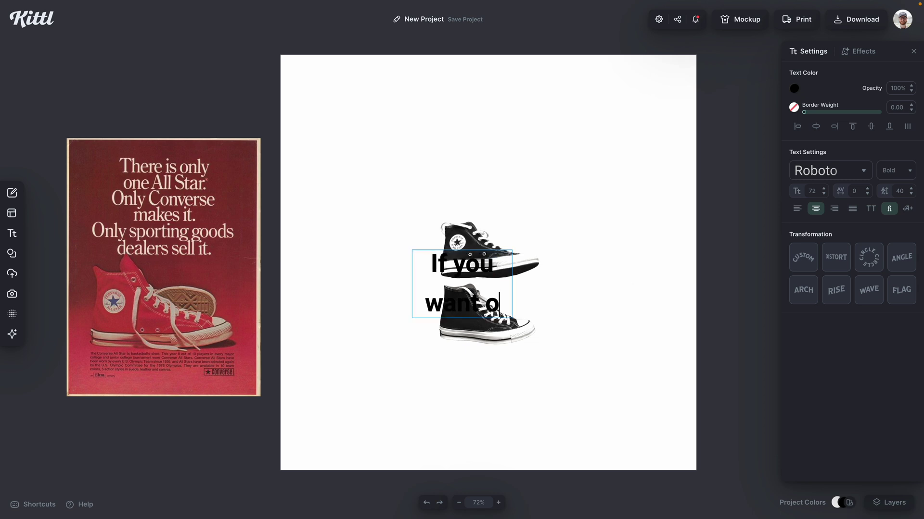
key(BackSpace)
text(to be the best t)
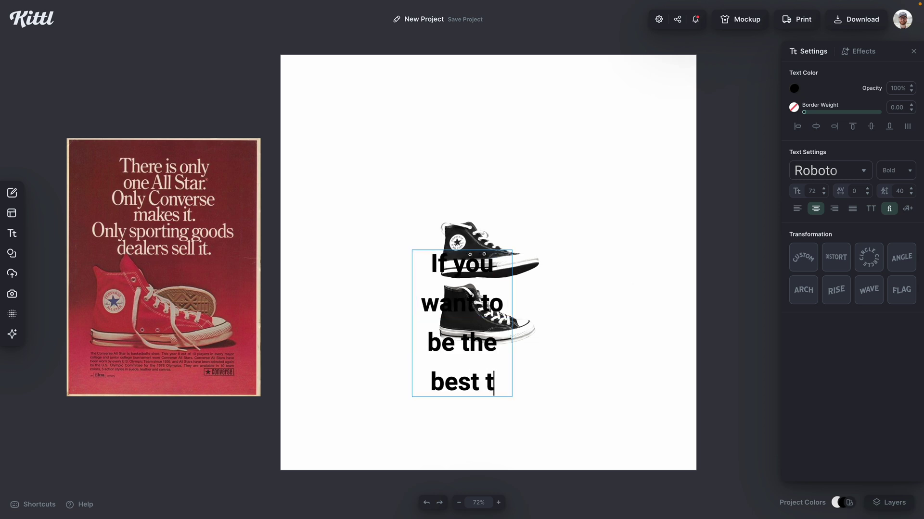
text(here ever was,)
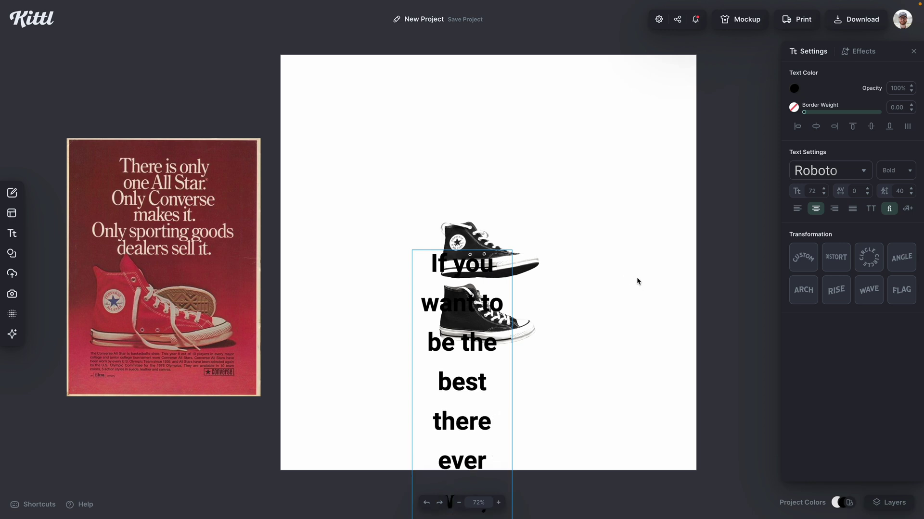
key(Escape)
Resize the headline box to five lines and move it to the top of the canvas
drag(514, 447, 659, 452)
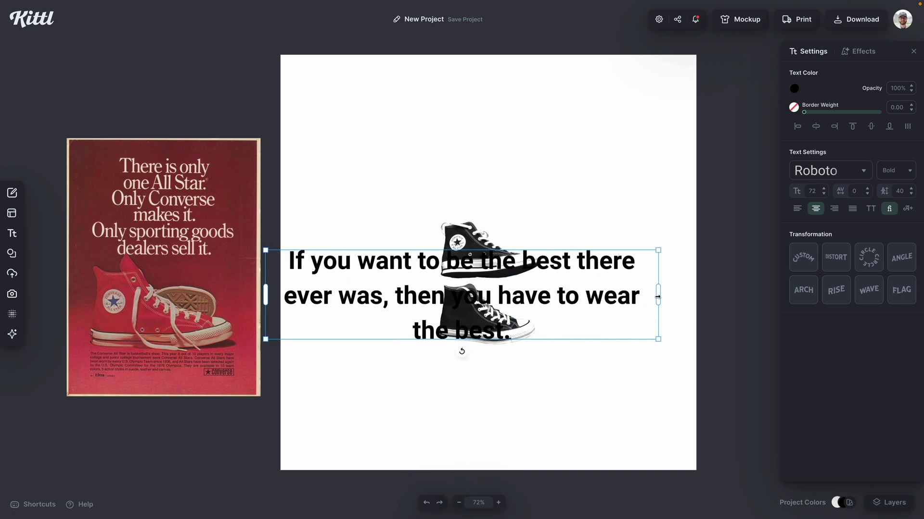
drag(657, 297, 568, 289)
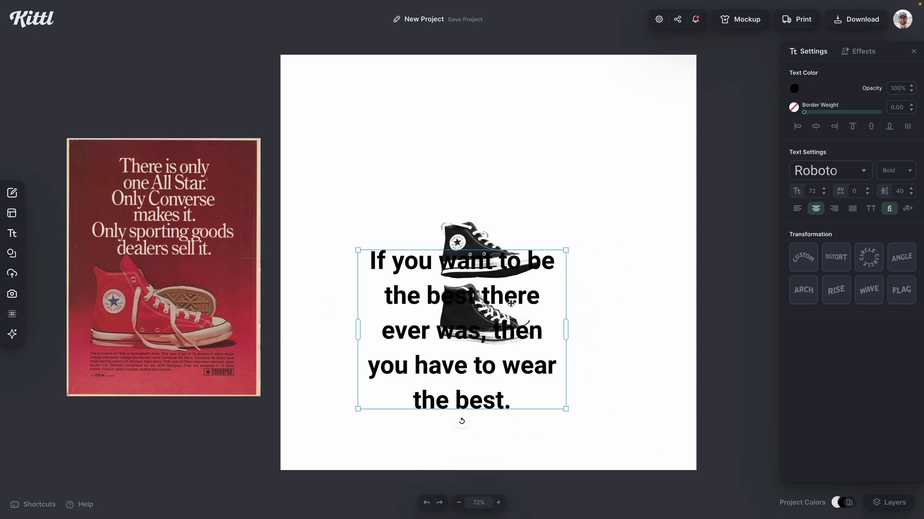
drag(511, 303, 526, 155)
click(851, 176)
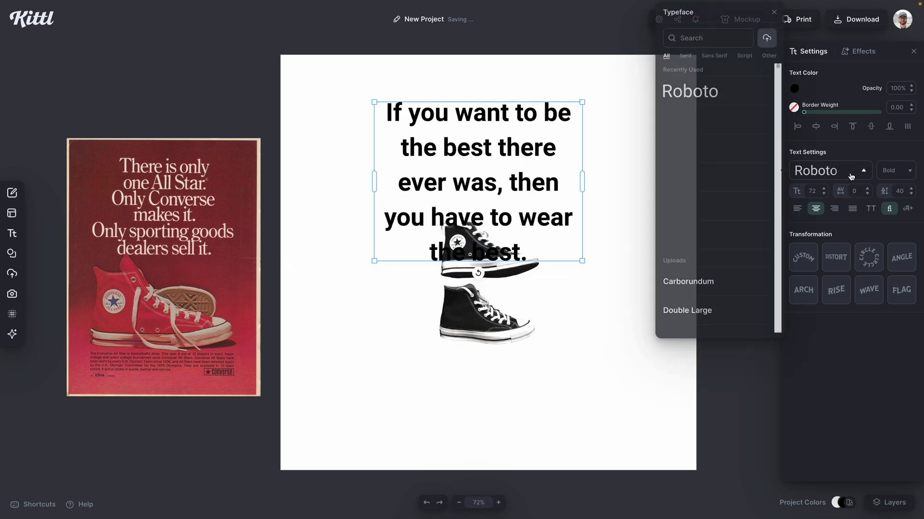
Try several serif and condensed typefaces on the headline, settling on Young Serif
click(686, 56)
scroll(712, 154, down, 5)
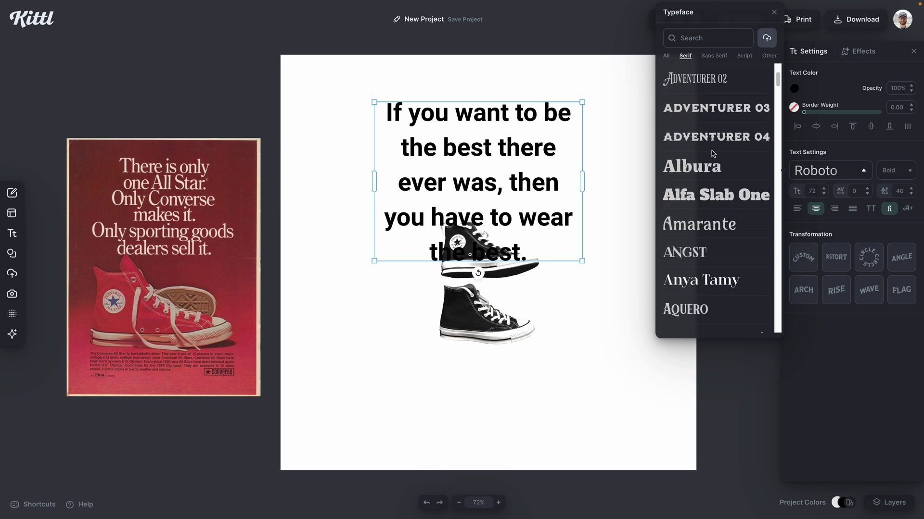
click(708, 167)
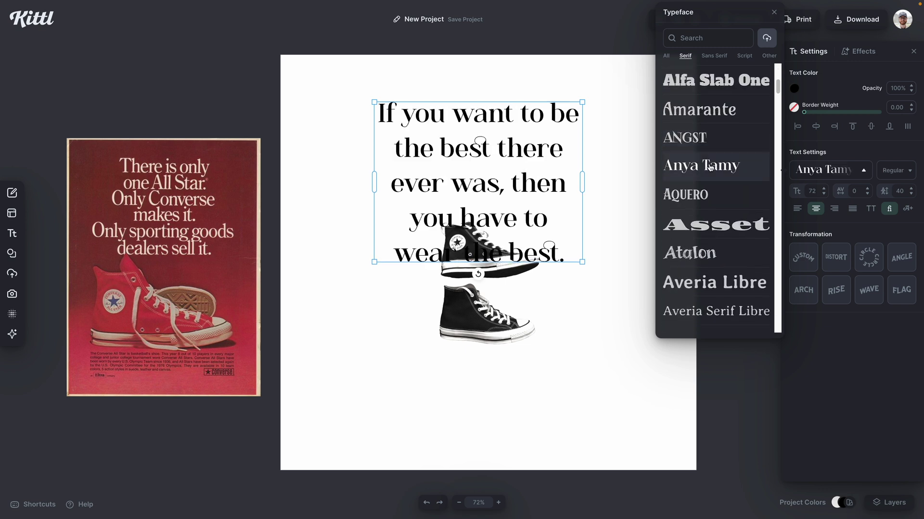
scroll(707, 173, down, 10)
click(706, 214)
scroll(706, 214, down, 15)
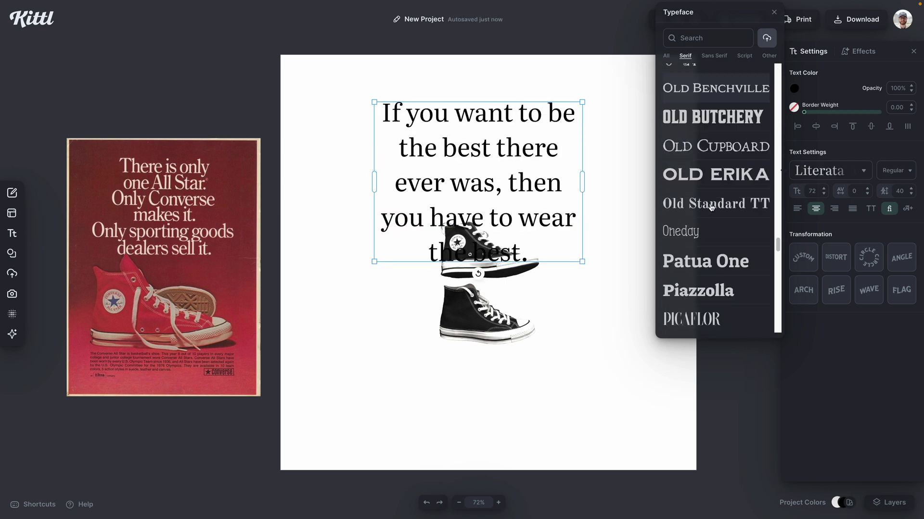
click(707, 141)
key(Escape)
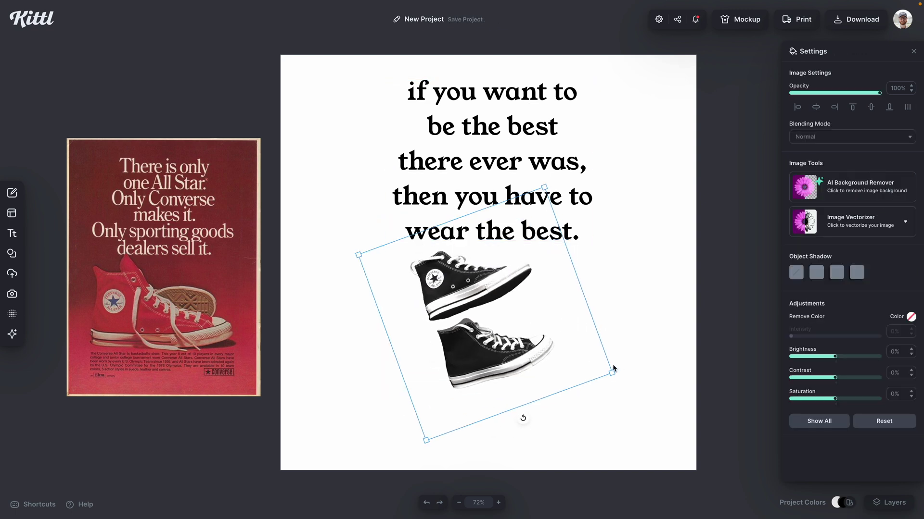
text(cond)
click(716, 145)
text(fo)
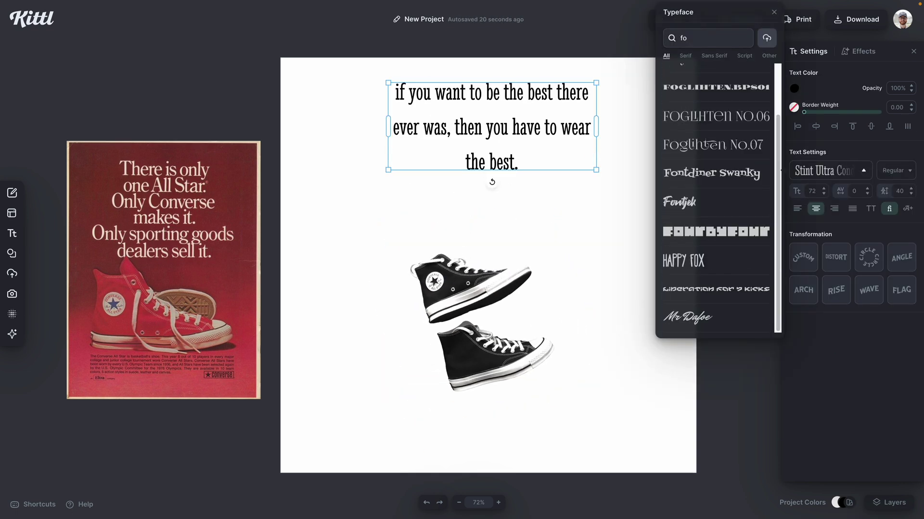
click(715, 144)
click(702, 147)
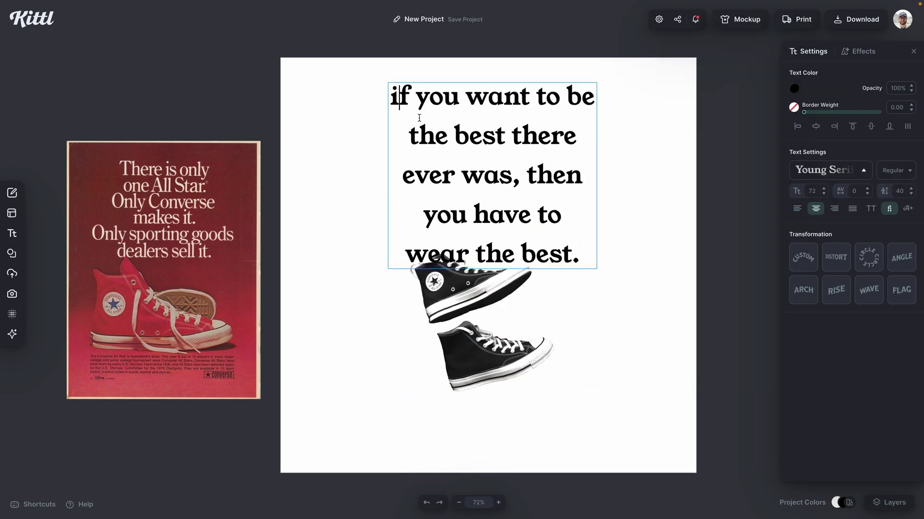
Delete 'there ever was,' from the headline, enlarge the shoes, and move both up
click(647, 282)
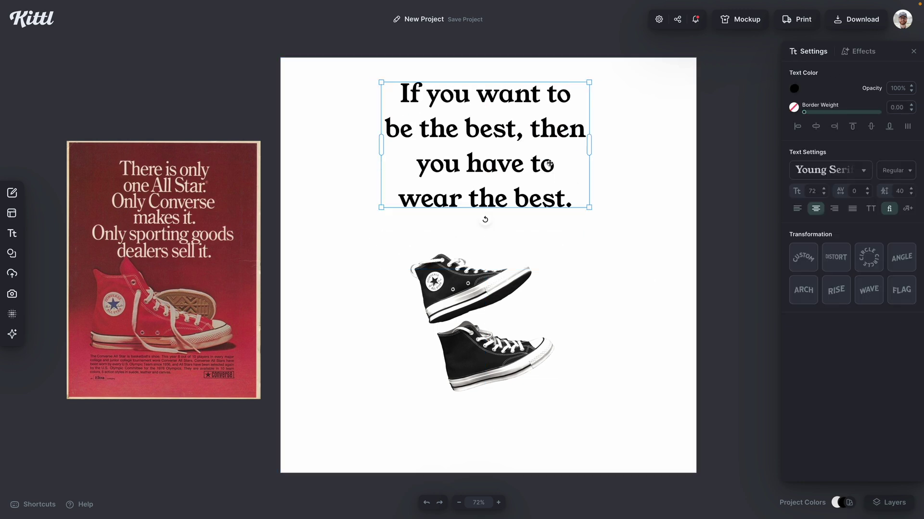
click(603, 230)
drag(466, 291, 468, 283)
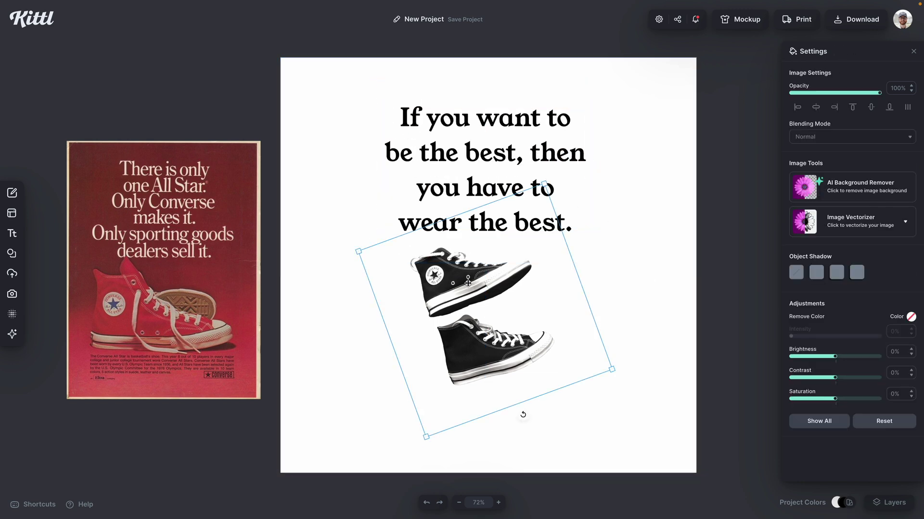
drag(543, 184, 566, 161)
key(ctrl+a)
key(alt+v)
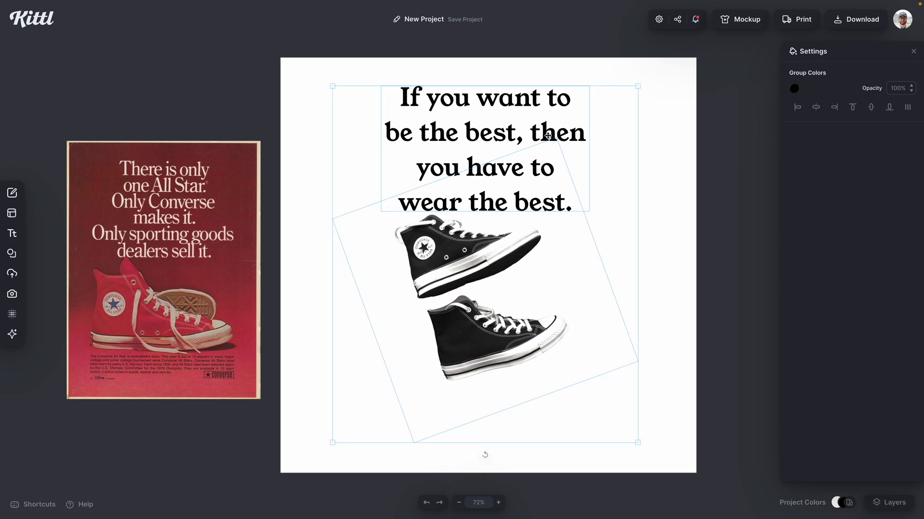
click(665, 147)
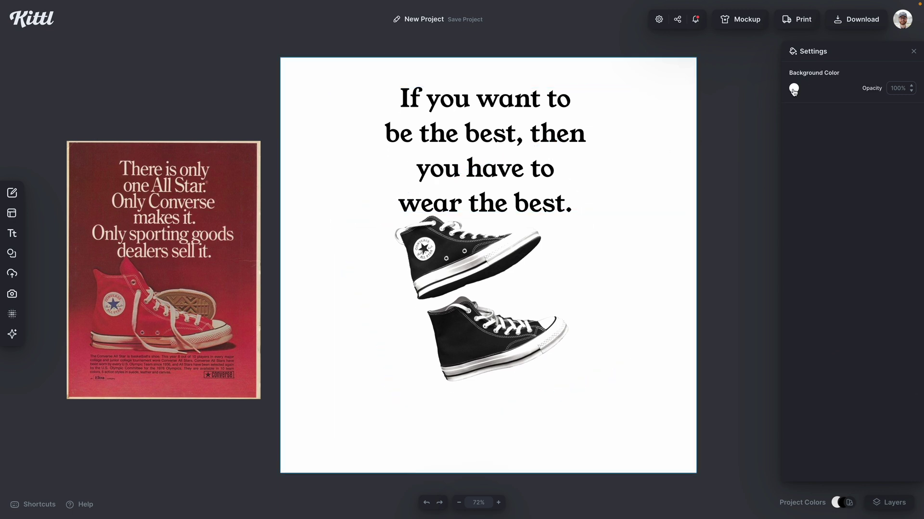
Set the page background colour to light sky blue
click(794, 89)
drag(686, 207, 726, 208)
drag(709, 134, 711, 103)
click(369, 187)
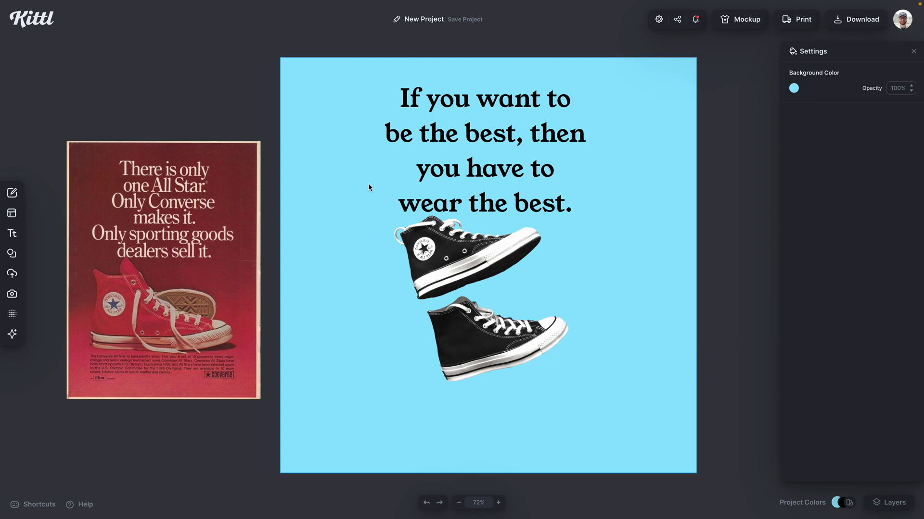
click(12, 253)
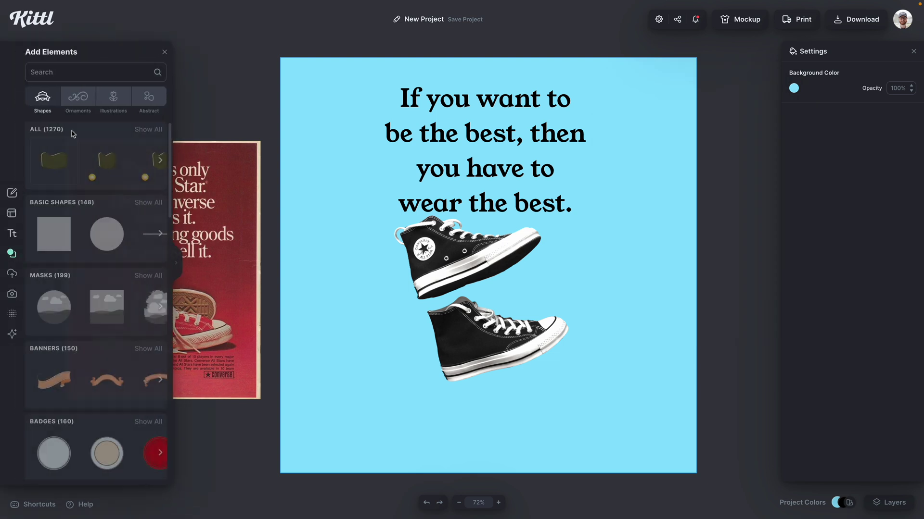
Add a square, stretch it over the whole page and centre it on the page
click(54, 234)
drag(413, 237, 304, 108)
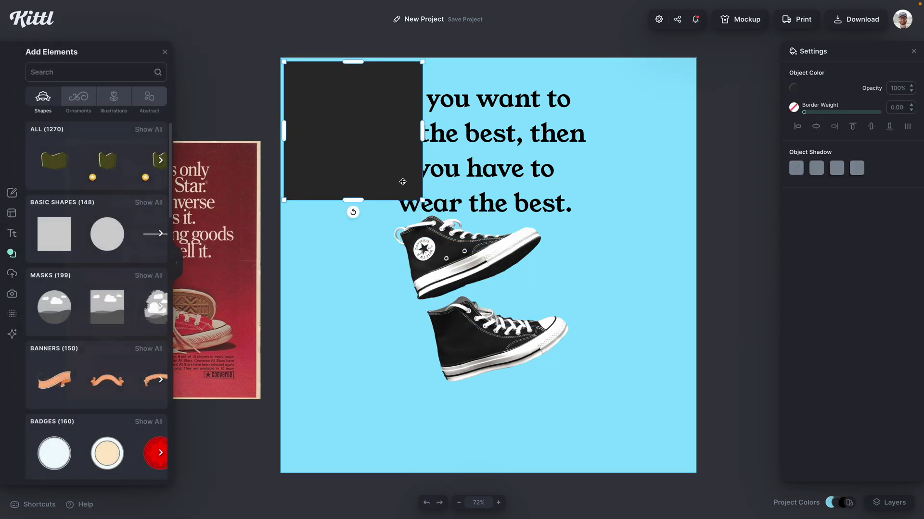
drag(421, 199, 691, 471)
click(815, 126)
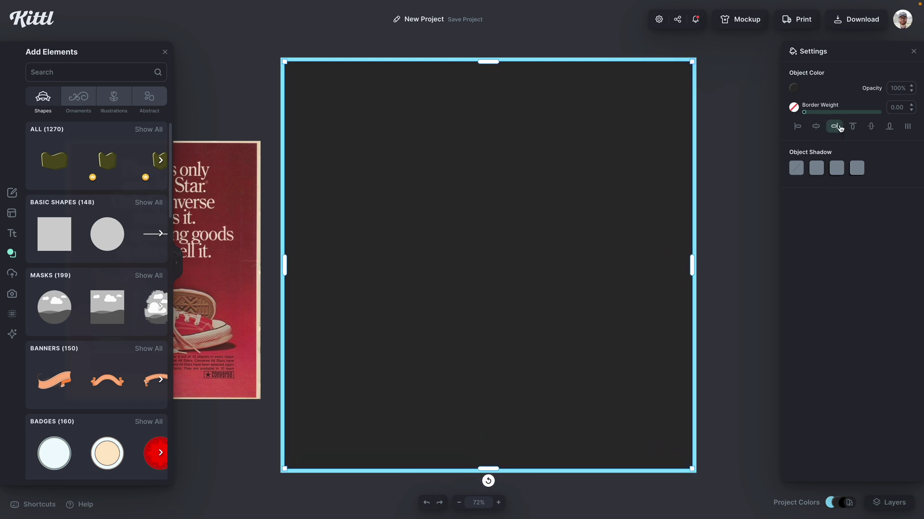
click(870, 126)
Give the square a cream (f8eed2) border of about 21 weight and no fill
click(795, 106)
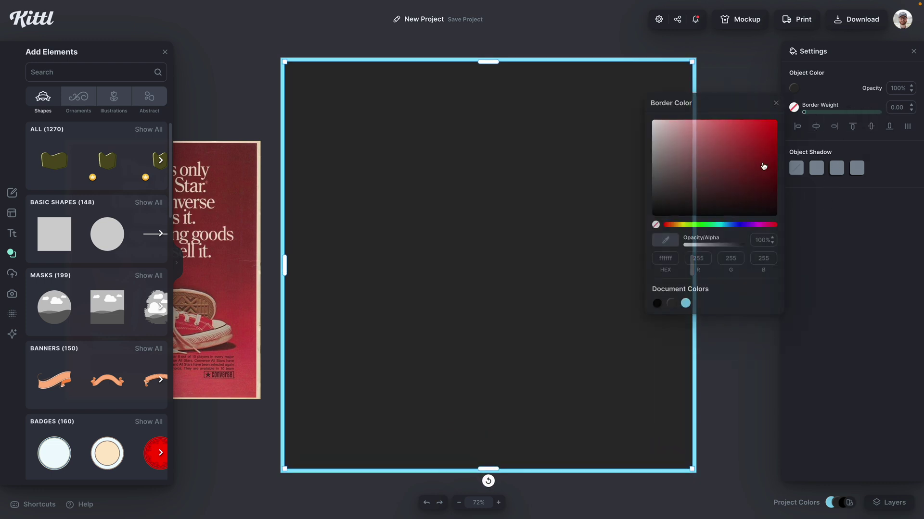
click(679, 224)
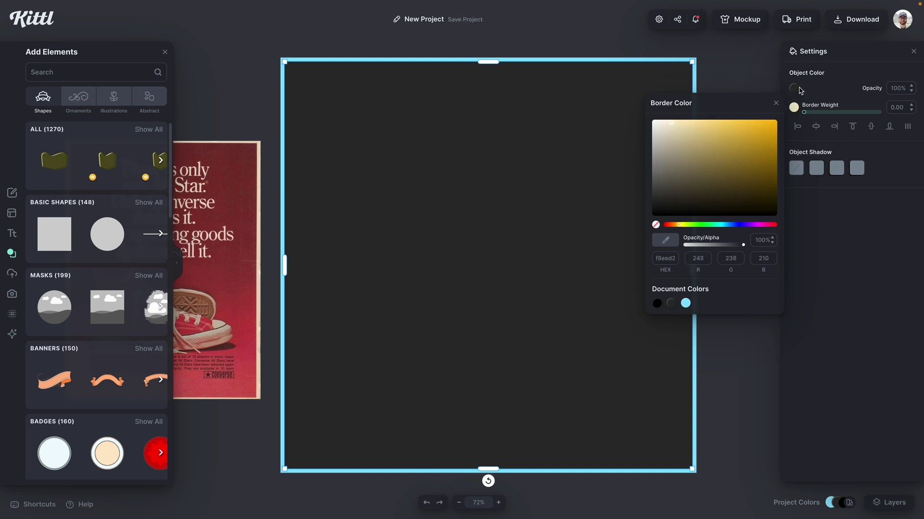
drag(806, 114, 807, 114)
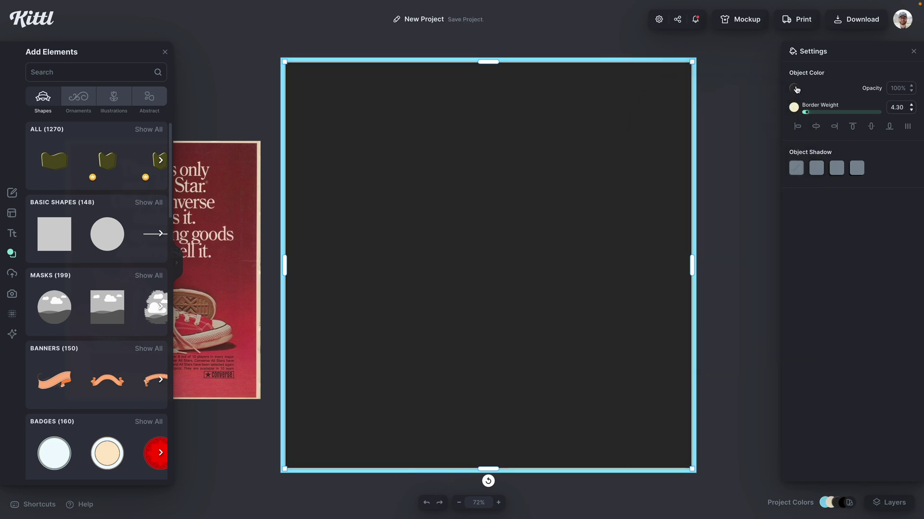
click(793, 88)
click(656, 205)
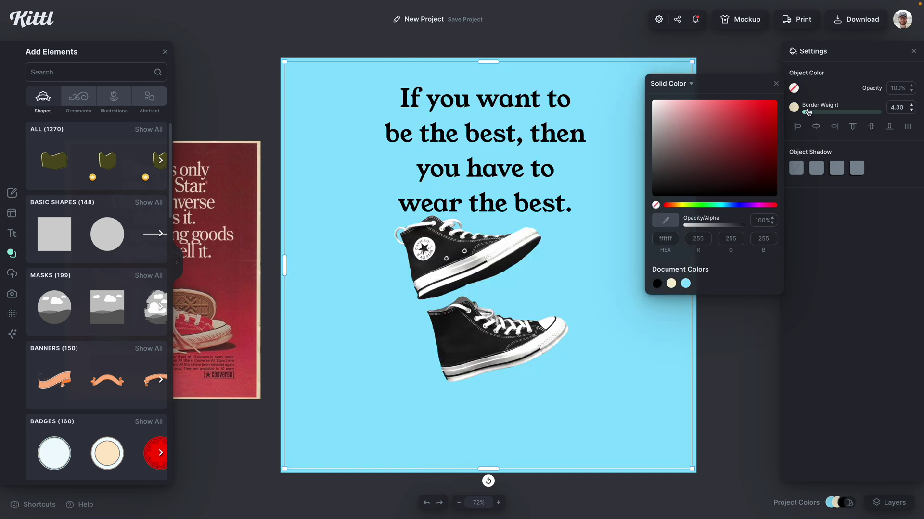
drag(808, 112, 821, 113)
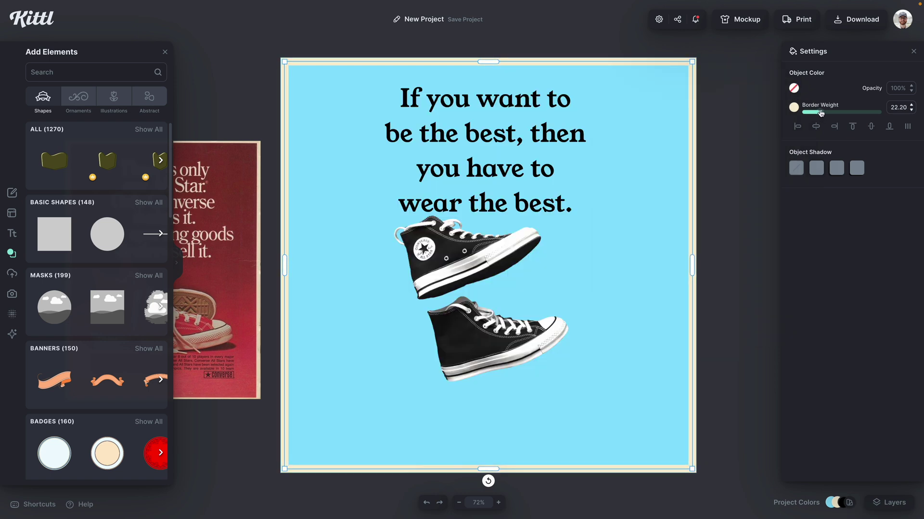
drag(696, 60, 698, 59)
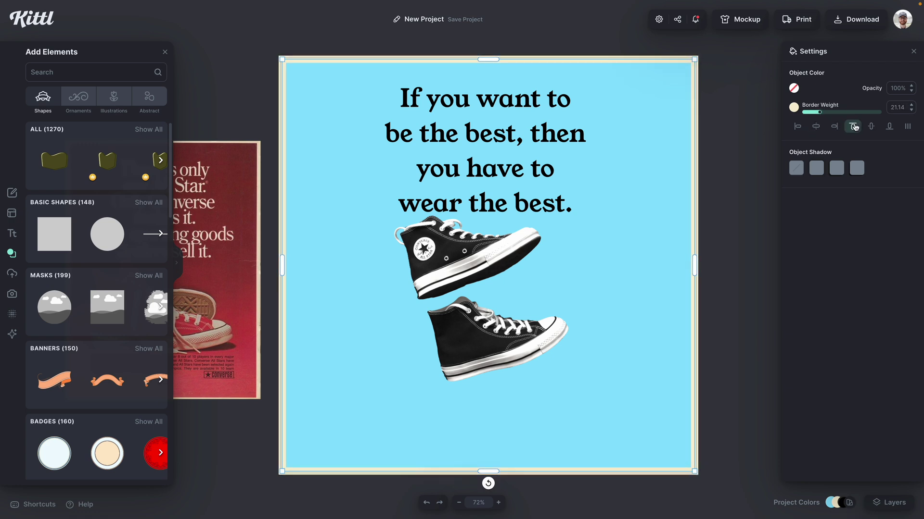
click(732, 183)
scroll(696, 208, down, 1)
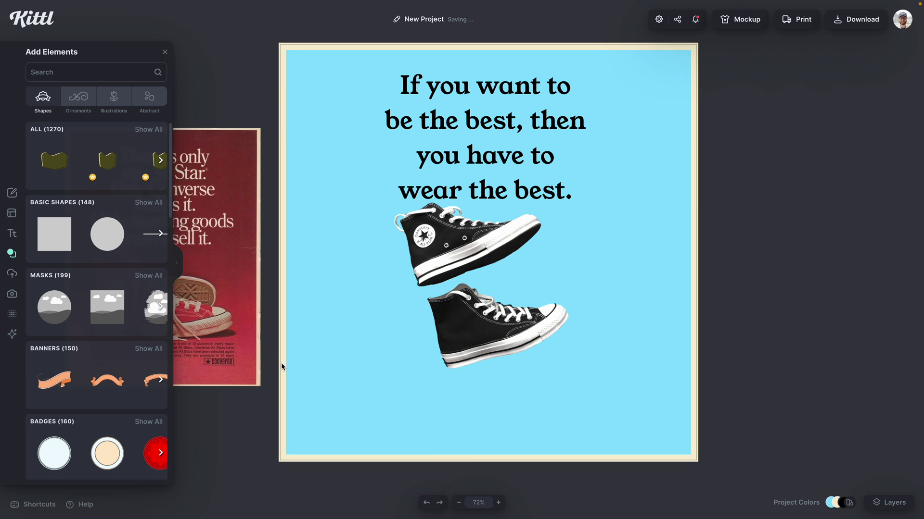
scroll(281, 367, left, 2)
Give the sneakers a drop shadow with angle -14°, offset 19 and blur 20
click(462, 275)
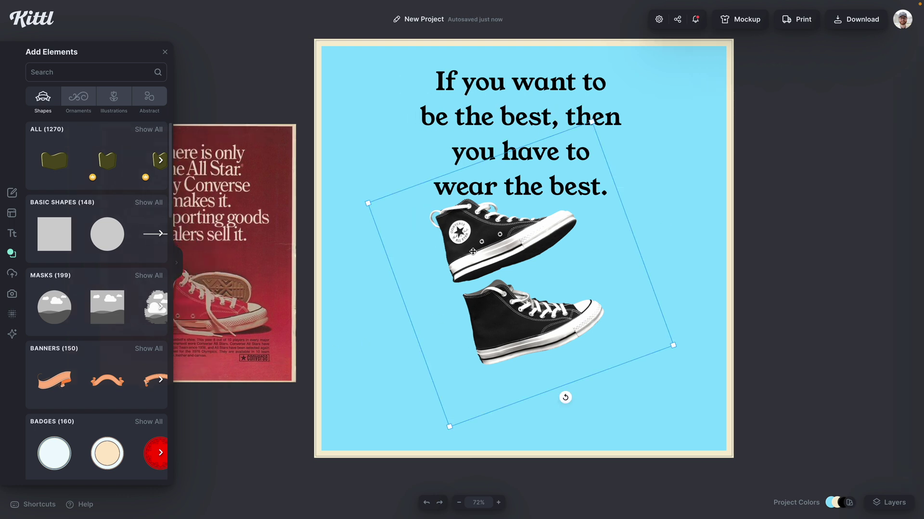
click(836, 273)
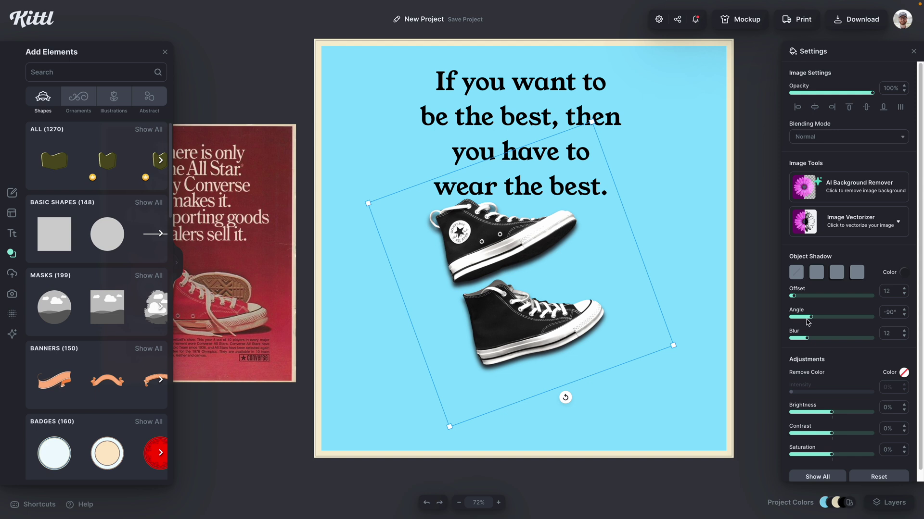
drag(809, 318, 797, 298)
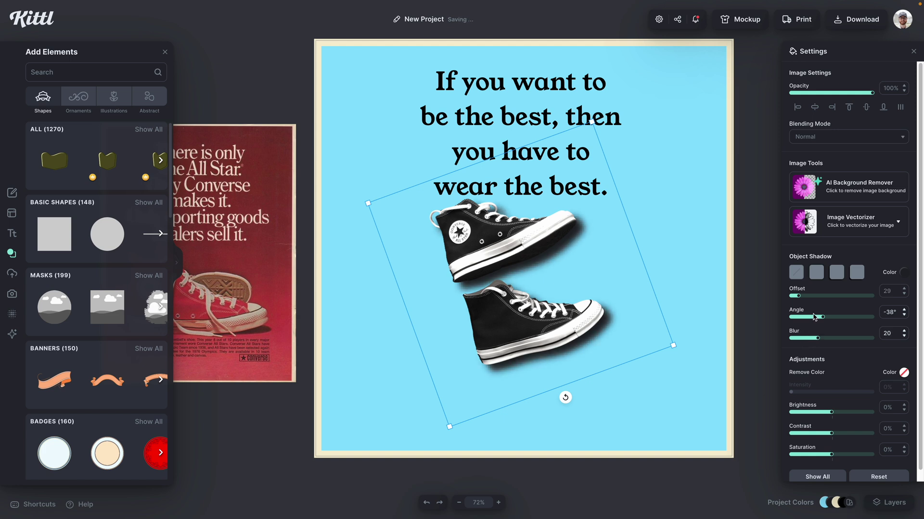
drag(825, 321, 829, 318)
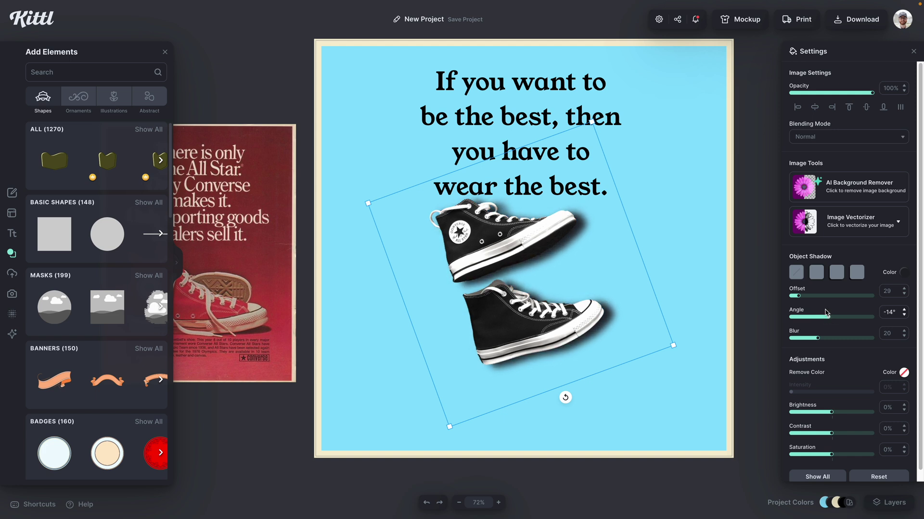
click(904, 294)
click(904, 294)
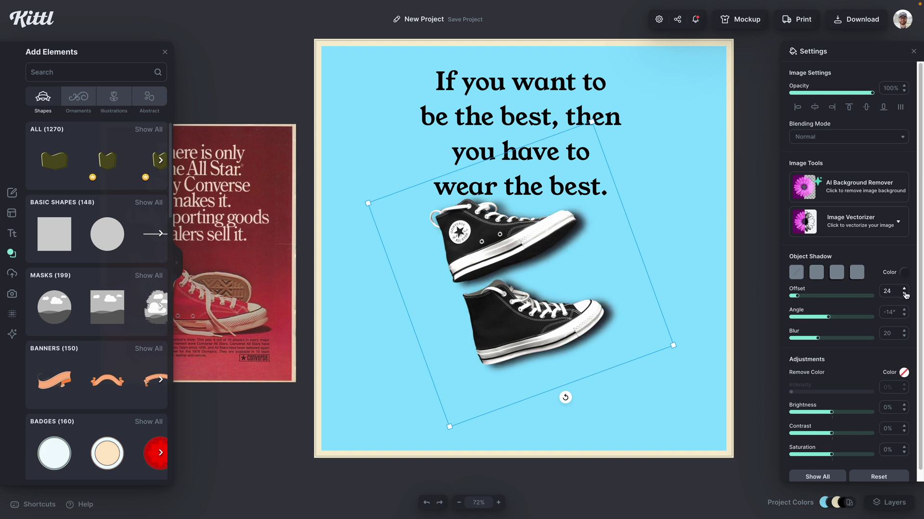
click(905, 294)
click(904, 294)
click(904, 294)
click(905, 294)
click(905, 294)
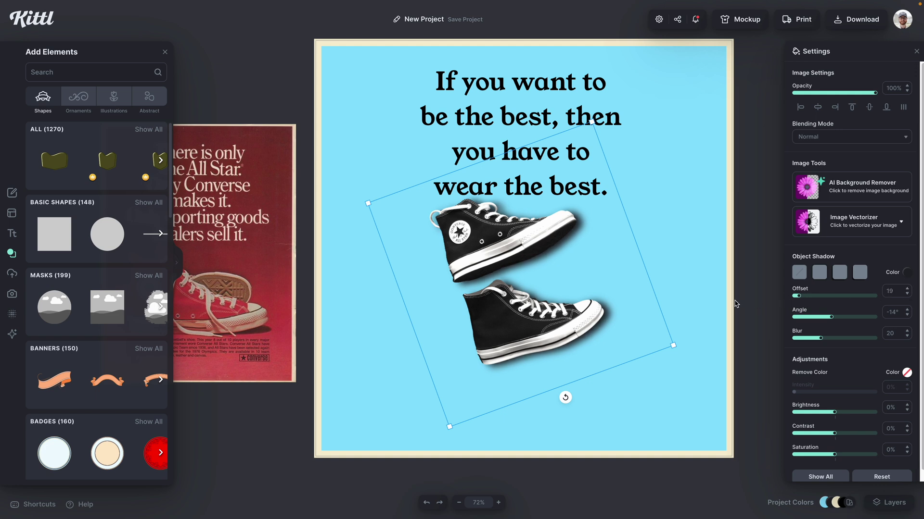
click(631, 312)
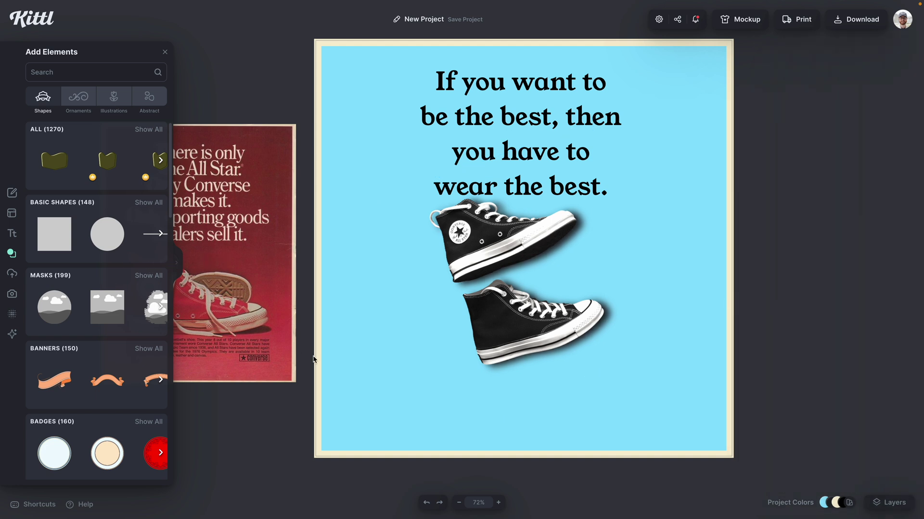
scroll(313, 356, right, 2)
scroll(315, 353, left, 4)
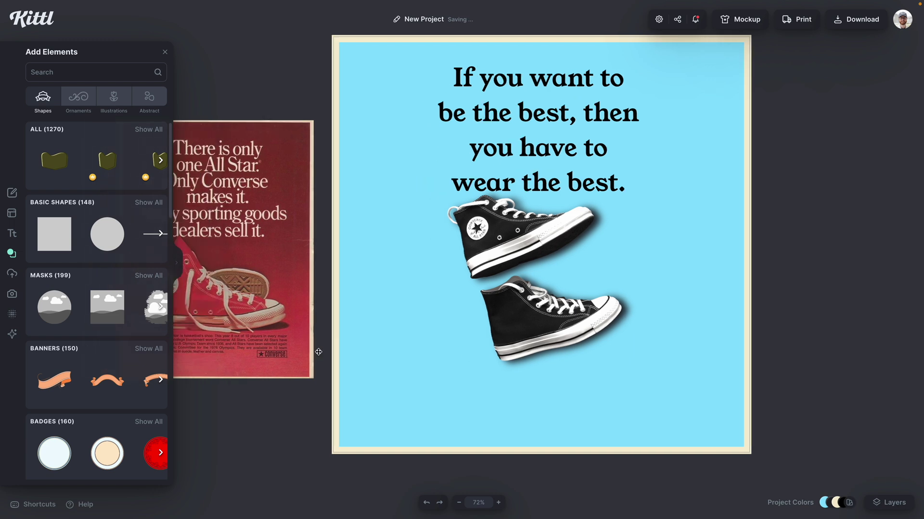
Tighten the headline's spacing, ending with a letter spacing of -29
click(524, 159)
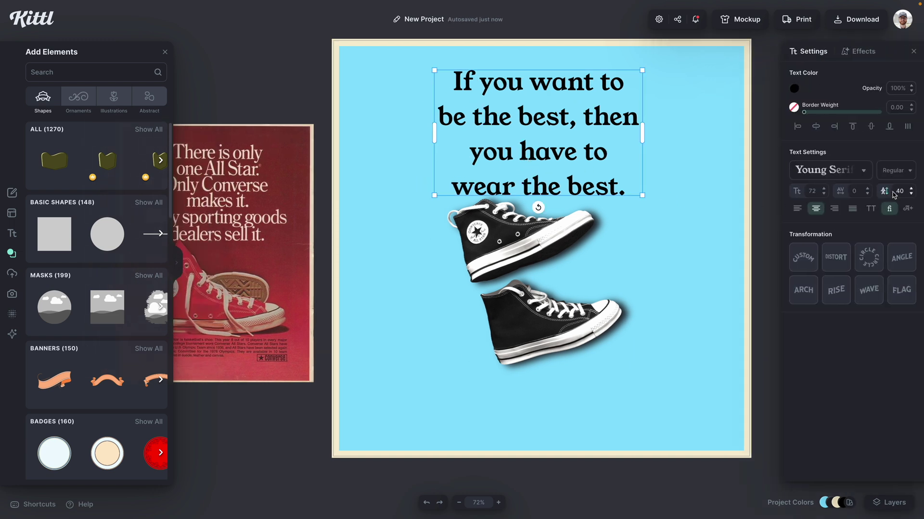
double_click(904, 192)
key(Down)
key(Down)
key(Down)
key(Down)
key(Down)
key(Down)
key(Down)
key(Down)
key(Down)
key(Down)
key(Down)
key(Down)
key(Down)
key(Down)
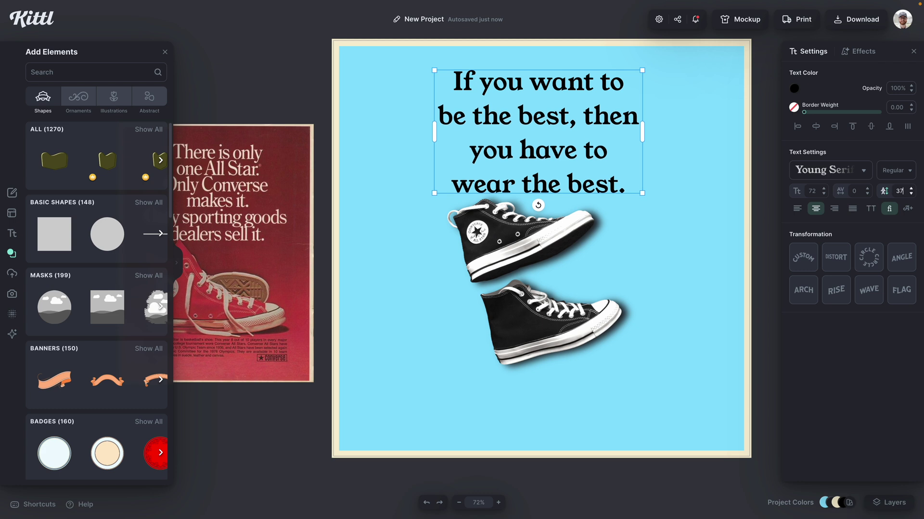
key(Down)
key(Down)
key(Down)
key(Down)
key(Down)
key(Down)
key(Down)
key(Down)
key(Down)
key(Down)
key(Down)
key(Down)
key(Down)
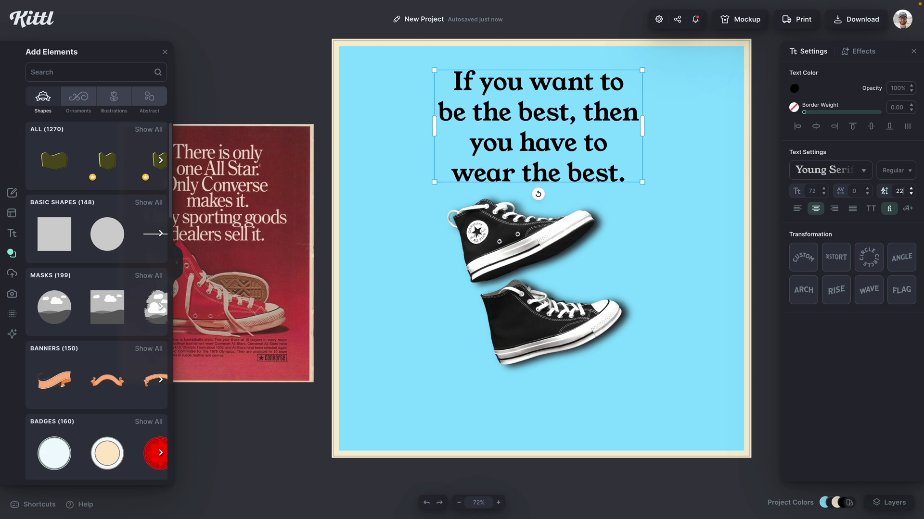
key(Down)
key(Down)
key(Down)
key(Down)
key(Down)
key(Down)
key(Down)
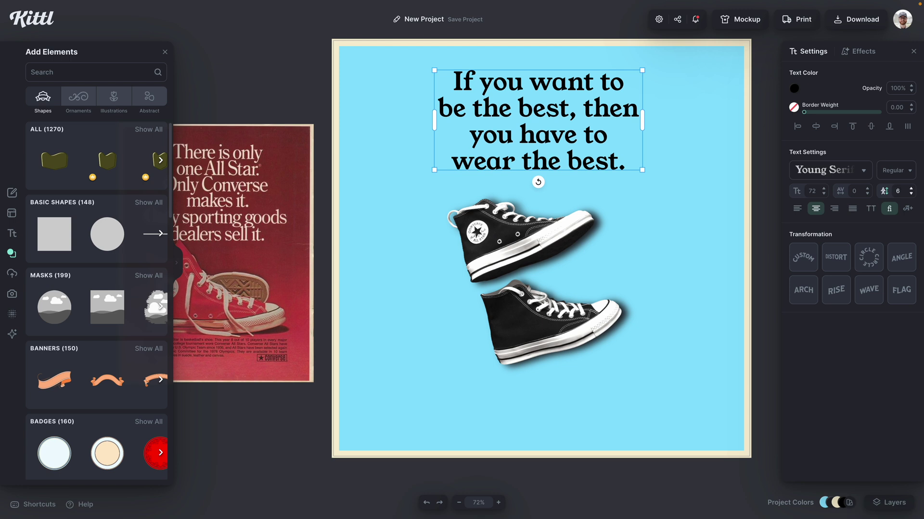
key(Up)
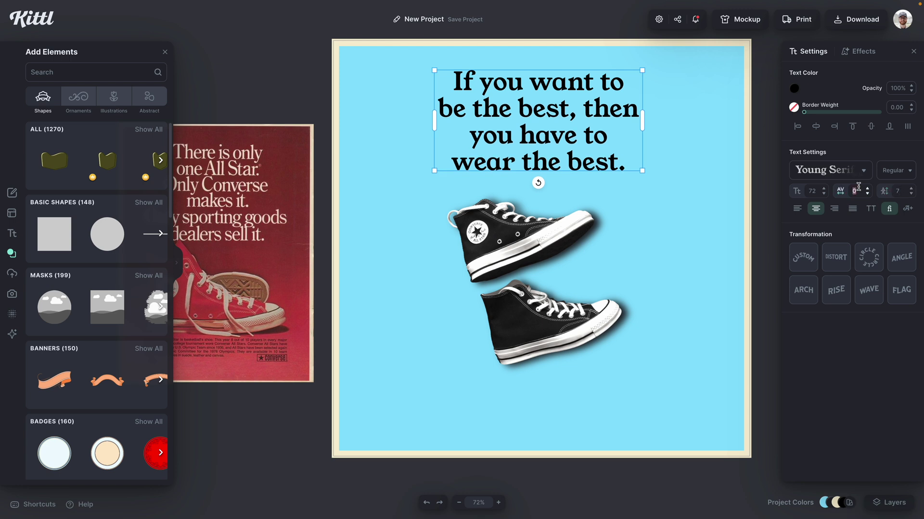
text(-12)
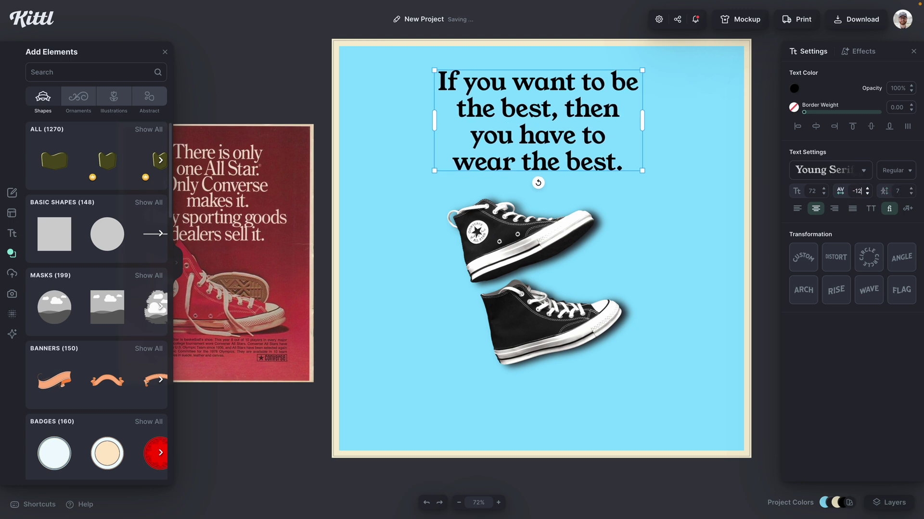
key(Down)
key(Down)
key(Down)
key(Down)
key(Down)
key(Down)
key(Down)
key(Down)
key(Down)
key(Down)
key(Down)
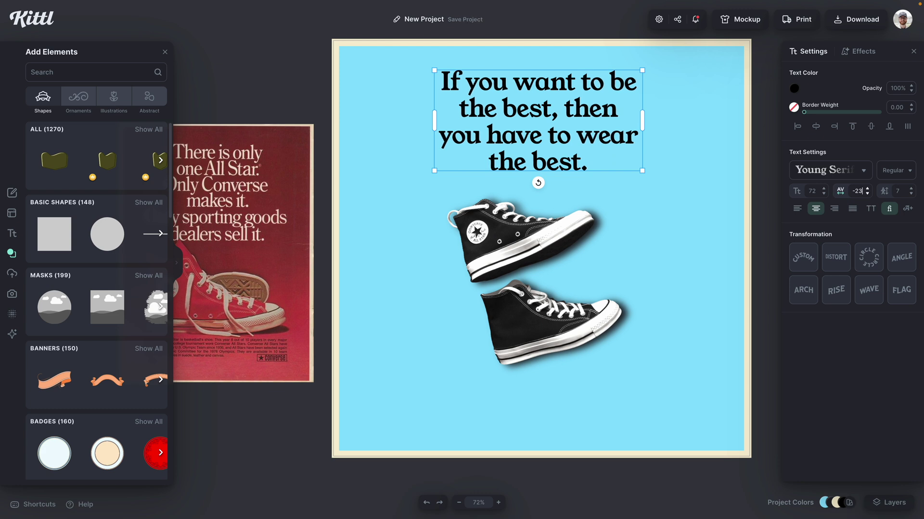
key(Down)
key(Down)
key(Down)
key(Down)
key(Down)
key(Down)
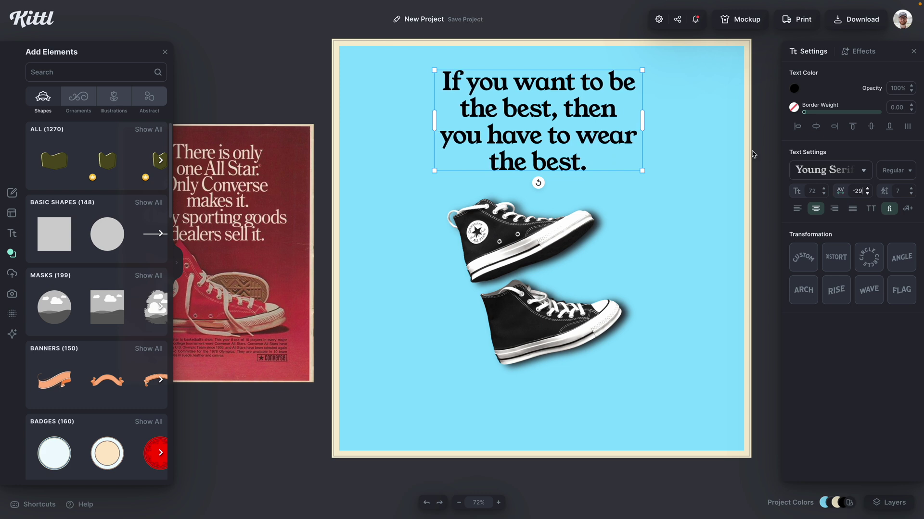
Enlarge the headline to 88 pt and centre it horizontally above the sneakers
drag(643, 70, 666, 59)
drag(606, 107, 611, 114)
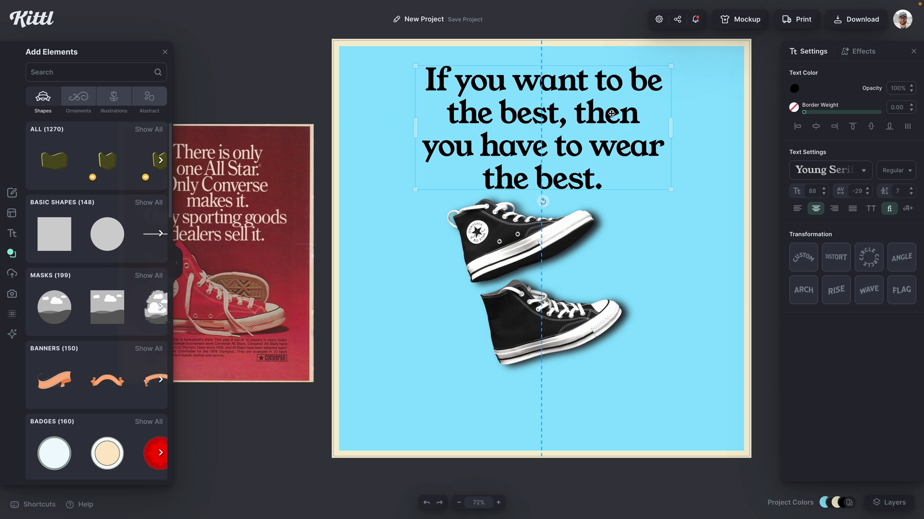
click(745, 186)
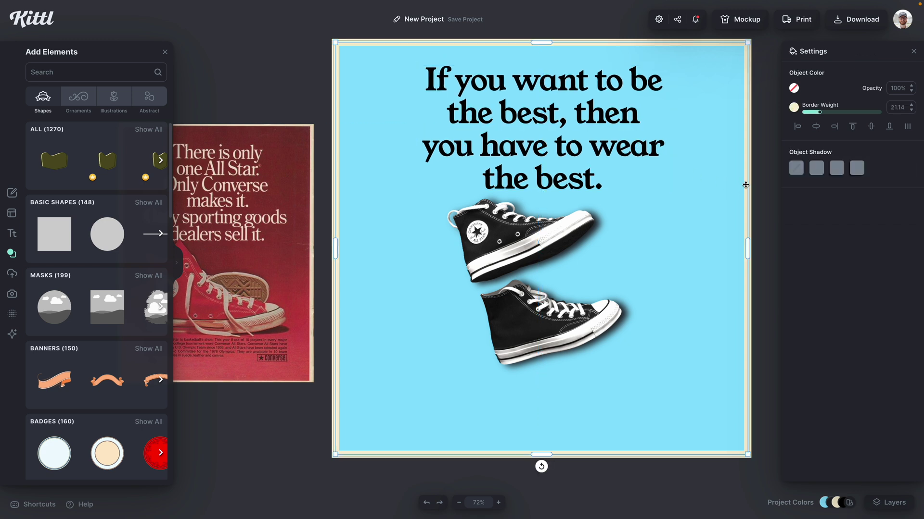
drag(644, 155, 647, 158)
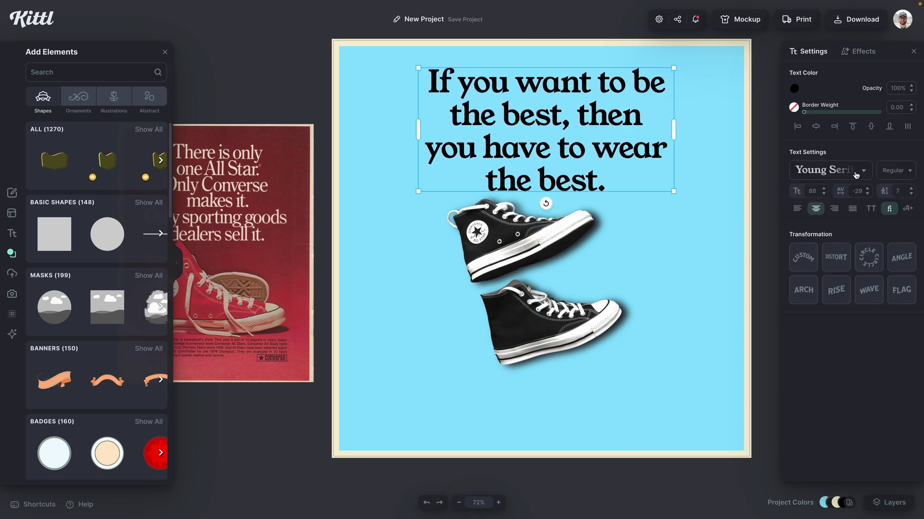
click(829, 126)
click(815, 126)
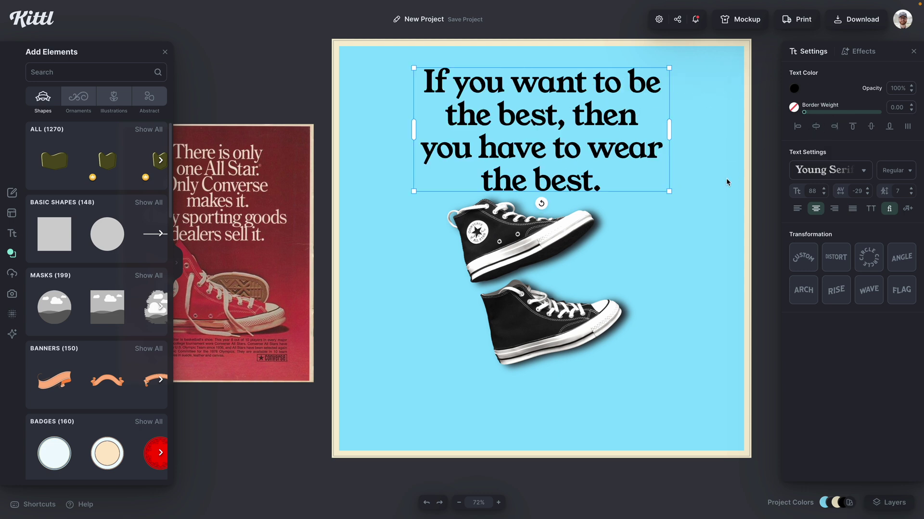
click(727, 226)
scroll(290, 302, down, 1)
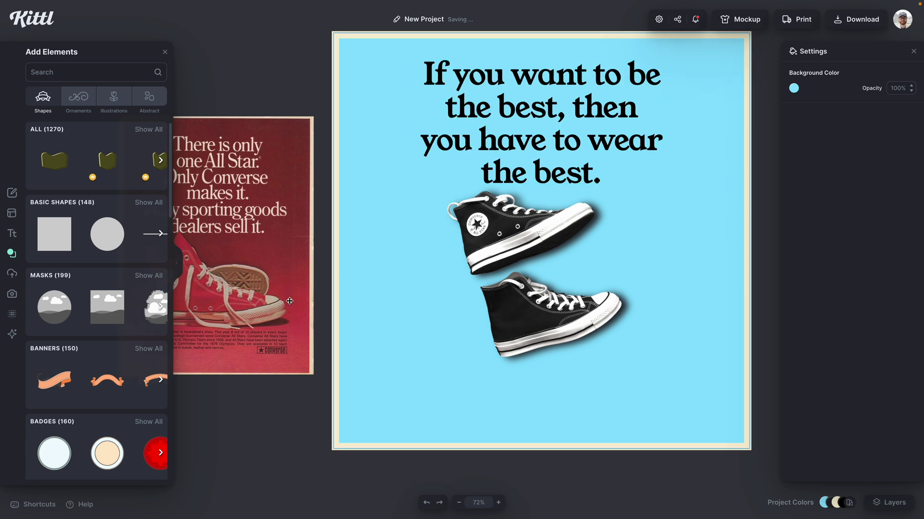
Duplicate the headline beneath the sneakers and shrink the copy
drag(547, 102, 601, 371)
click(664, 346)
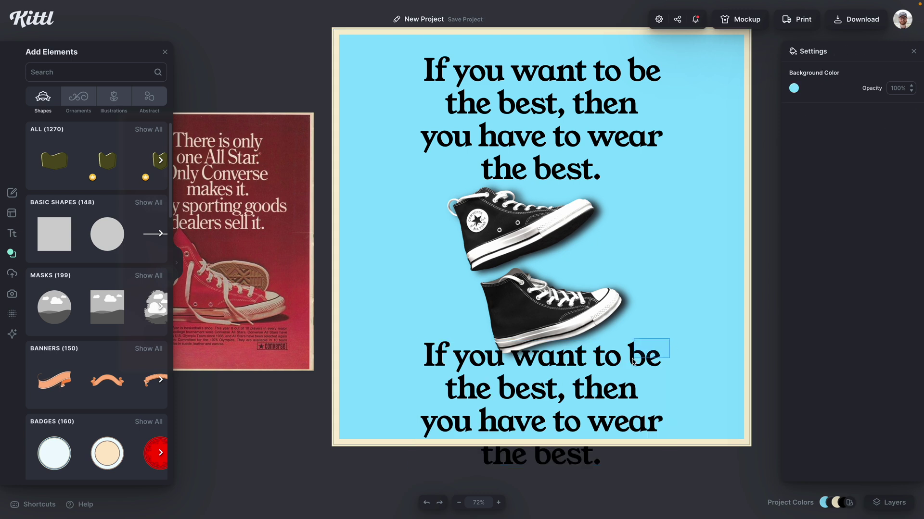
click(642, 356)
click(638, 357)
click(637, 357)
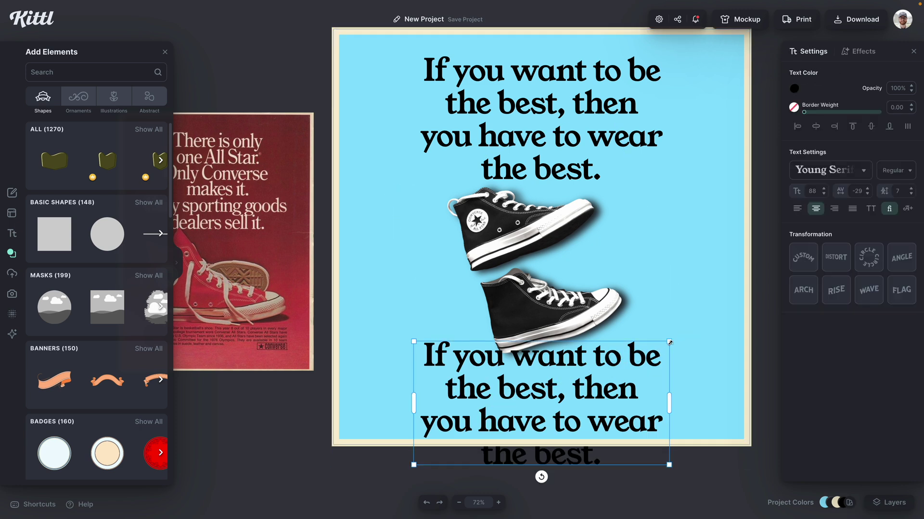
drag(669, 343, 609, 366)
Left-align the copy, widen it to a single line and set its font size to 20
drag(612, 401, 649, 402)
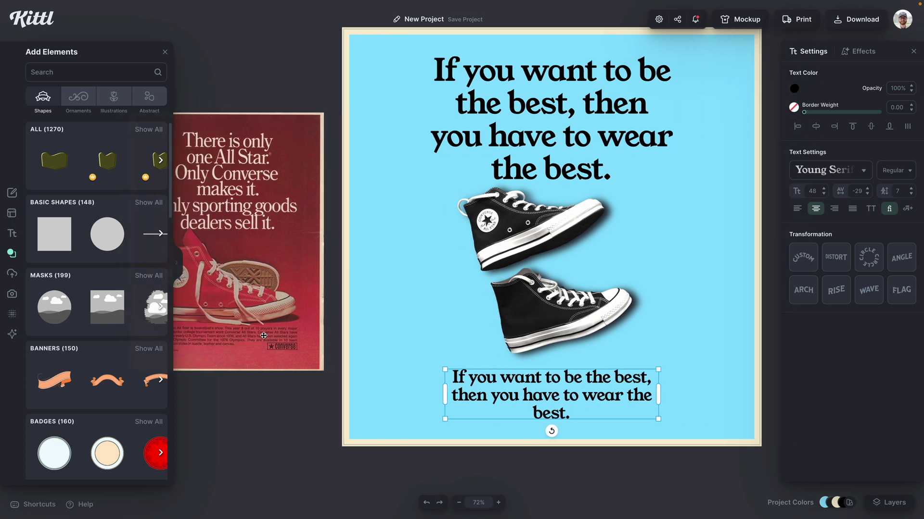
click(797, 208)
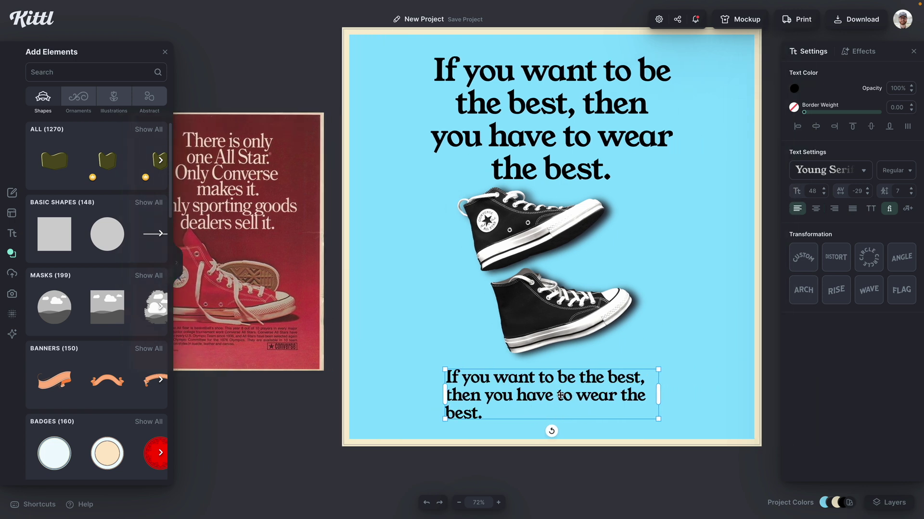
drag(580, 380, 538, 380)
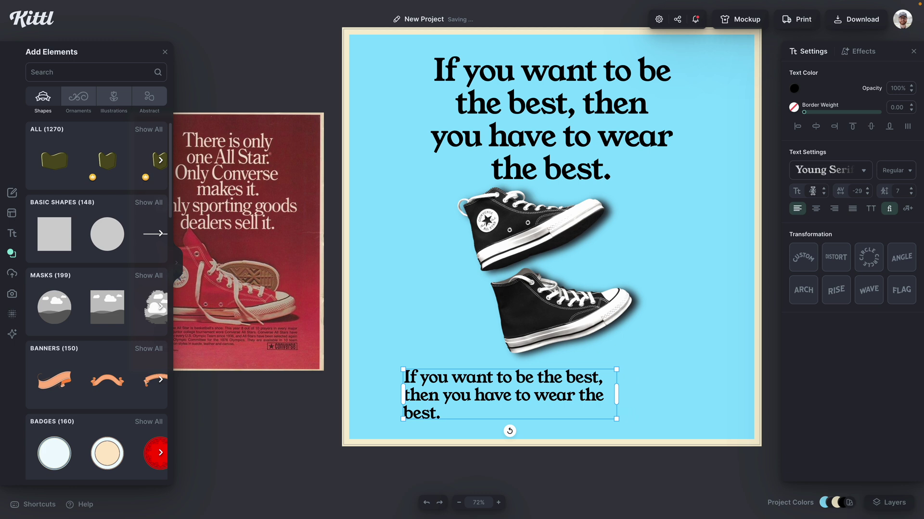
drag(617, 394, 721, 385)
double_click(816, 192)
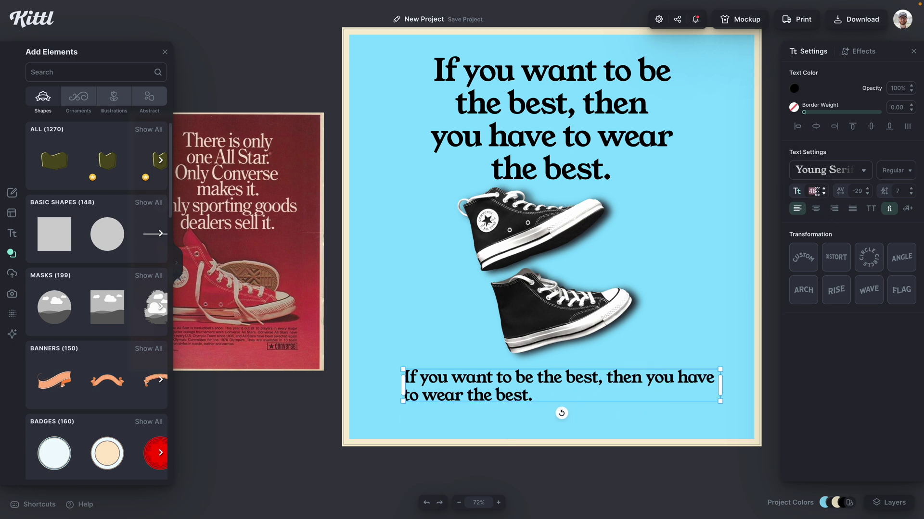
text(20)
key(Return)
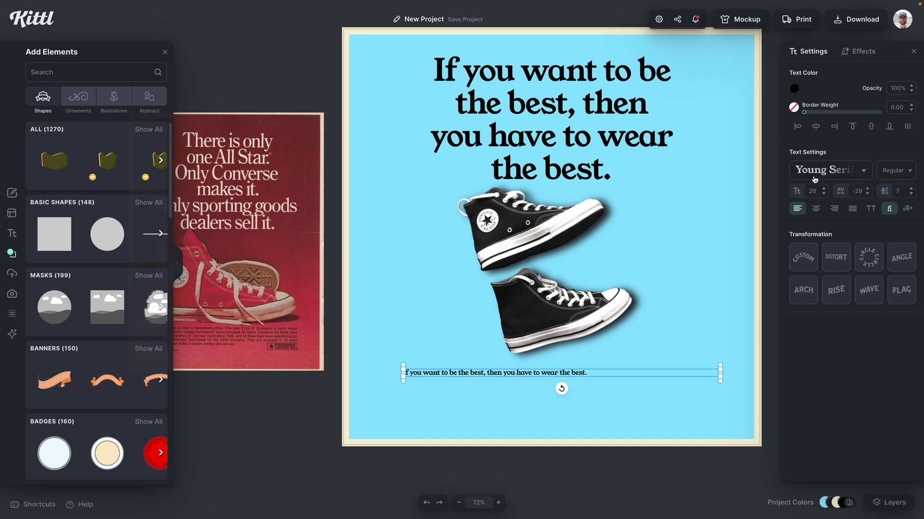
click(815, 174)
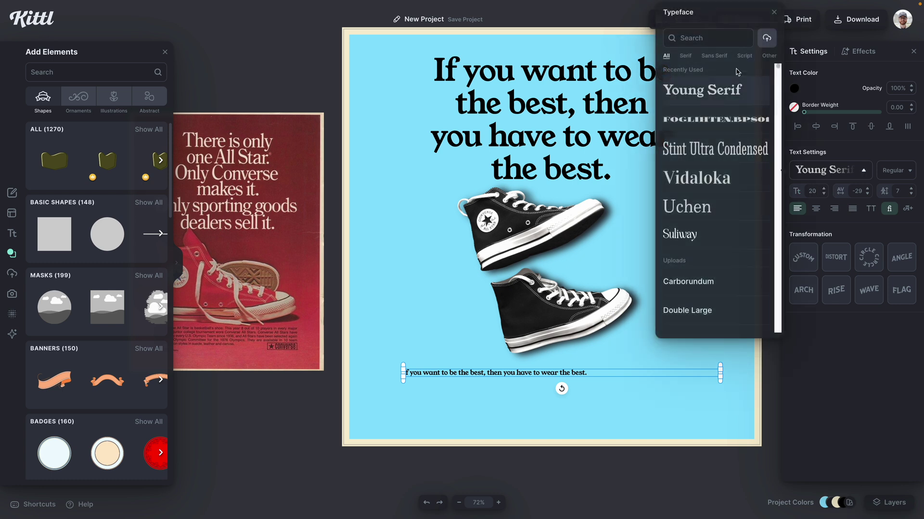
Set the bottom text in the sans-serif Alata typeface and start rewriting it as 'To be the best there ever was…'
click(685, 57)
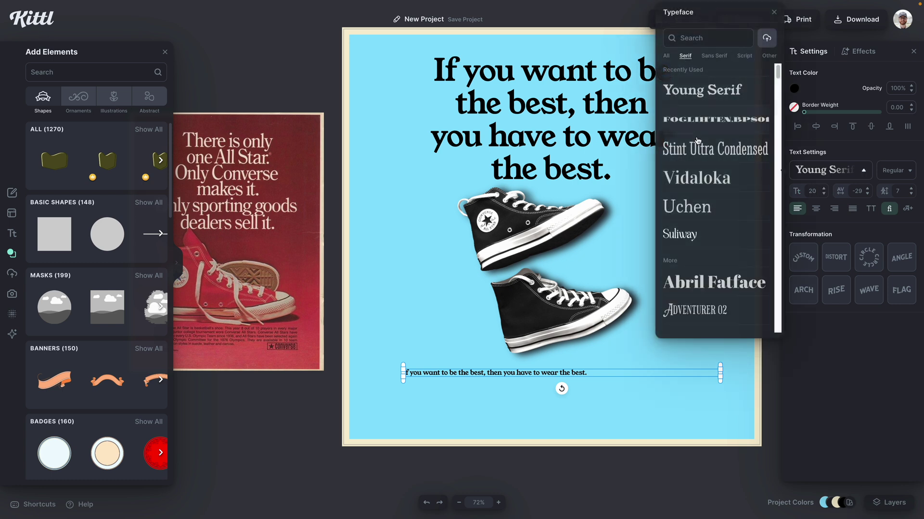
click(714, 57)
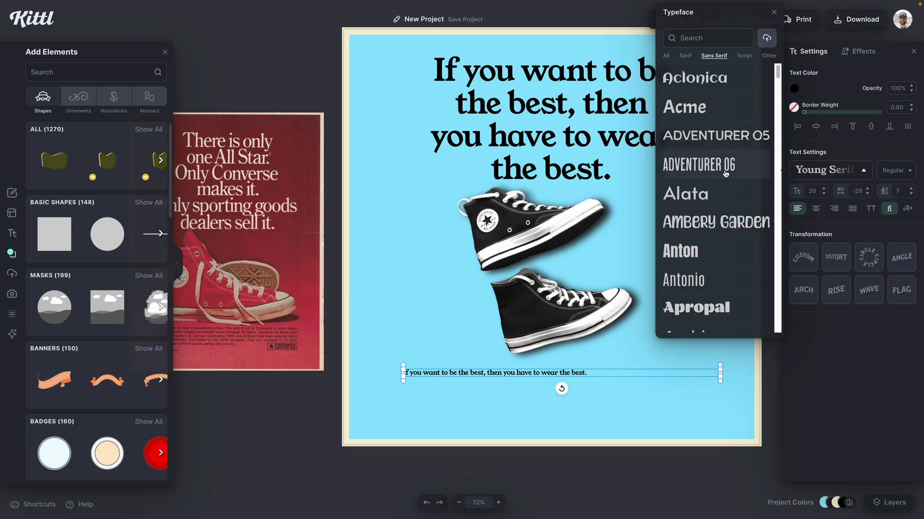
scroll(722, 193, down, 1)
click(713, 175)
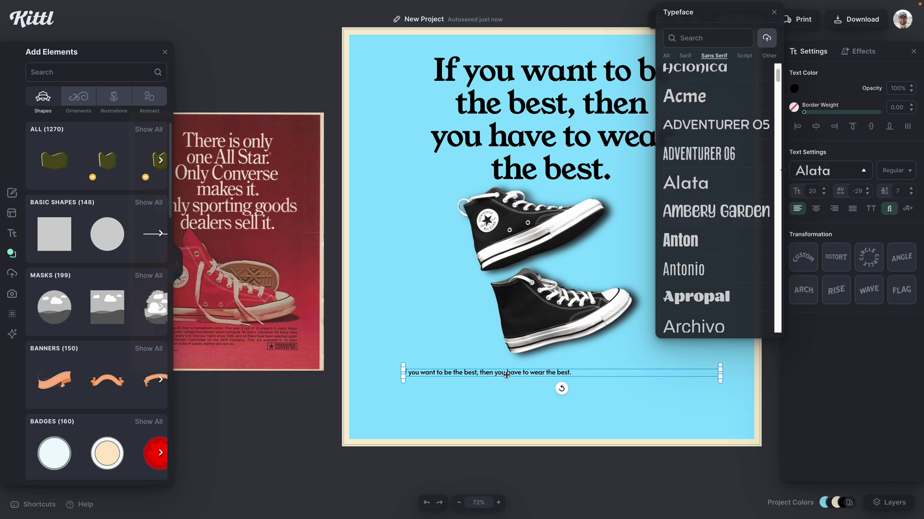
double_click(509, 374)
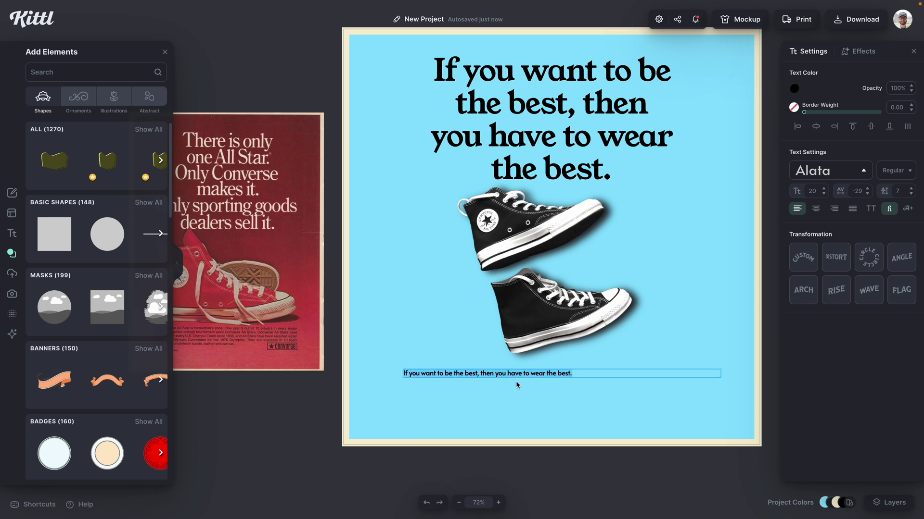
text(To be)
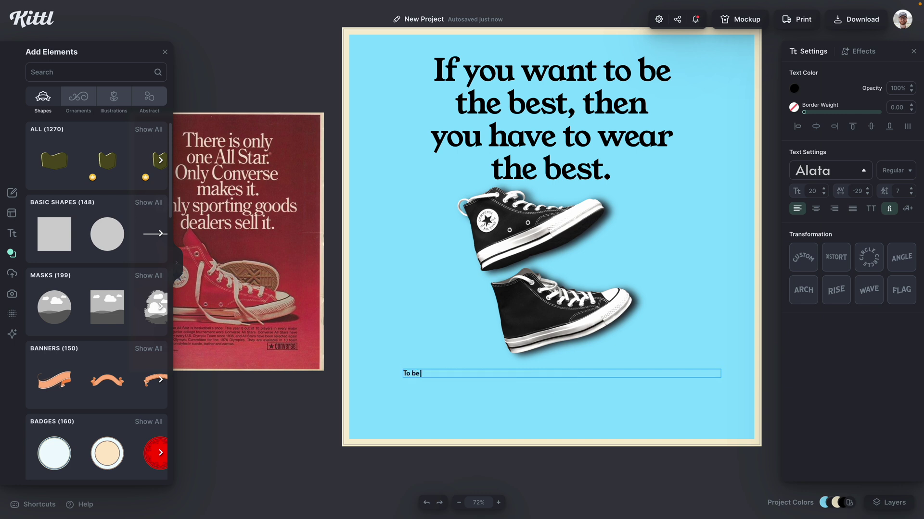
text( the best there ever was, you have to start by wearing the best there ever was, and we believe these are the shoe)
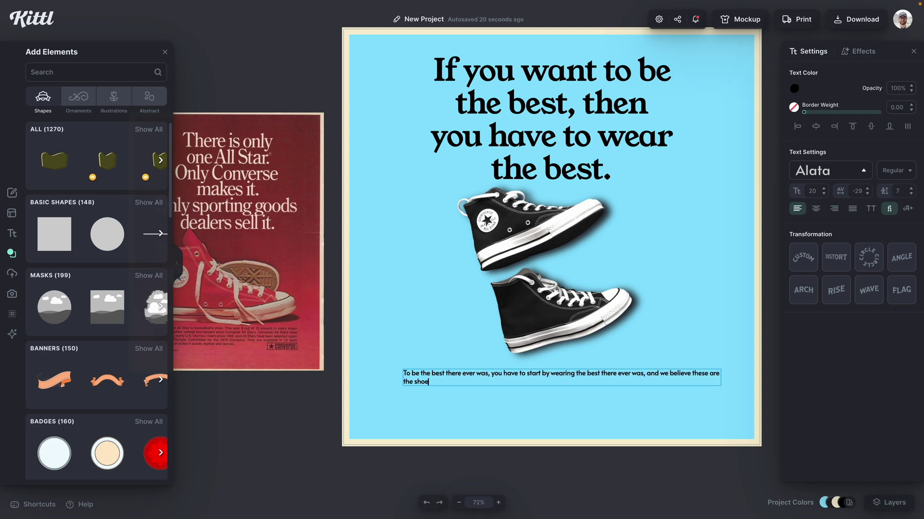
text(s that will make you the best. We can promise anything, but we have it on good authority that people that wear these. s)
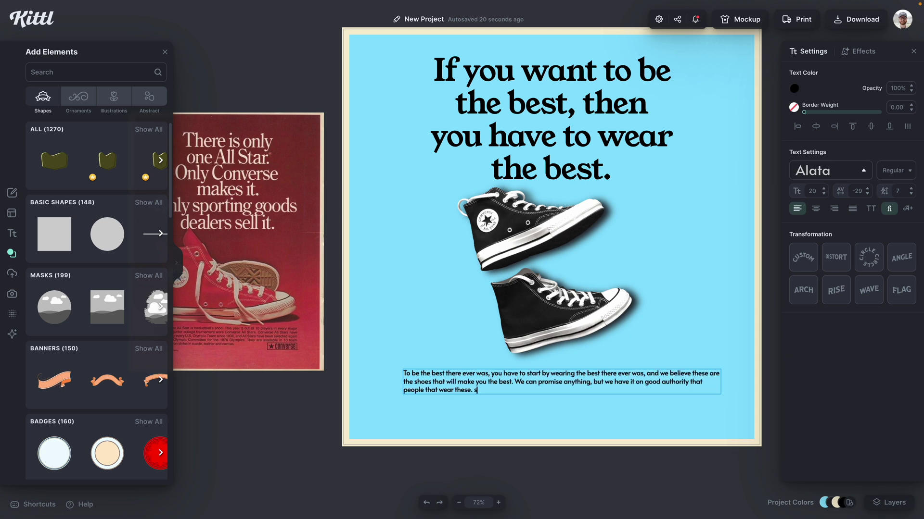
text(hoes generally turn out to be the best. If you purhcase hese shoes and find that you do not be)
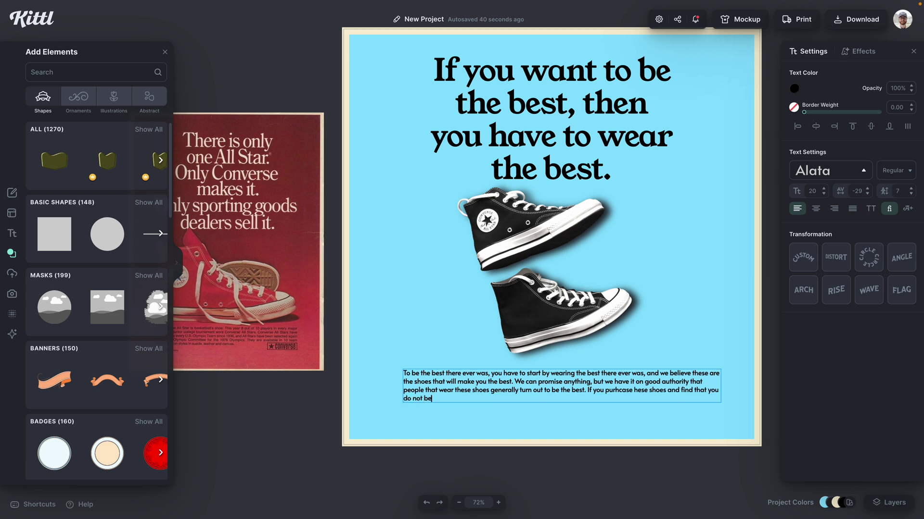
text(come the best, then there are a few other things you can try first, so please don't immediately as)
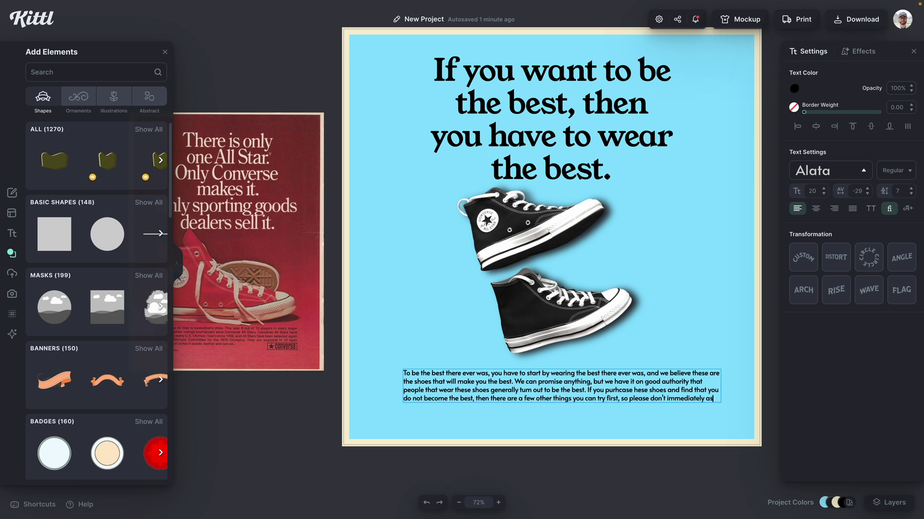
text(k for a refund becasue our shoes are still pretty awesome.)
Finish the body paragraph ending 'our shoes are still pretty awesome' and bring its font size to 18
key(Escape)
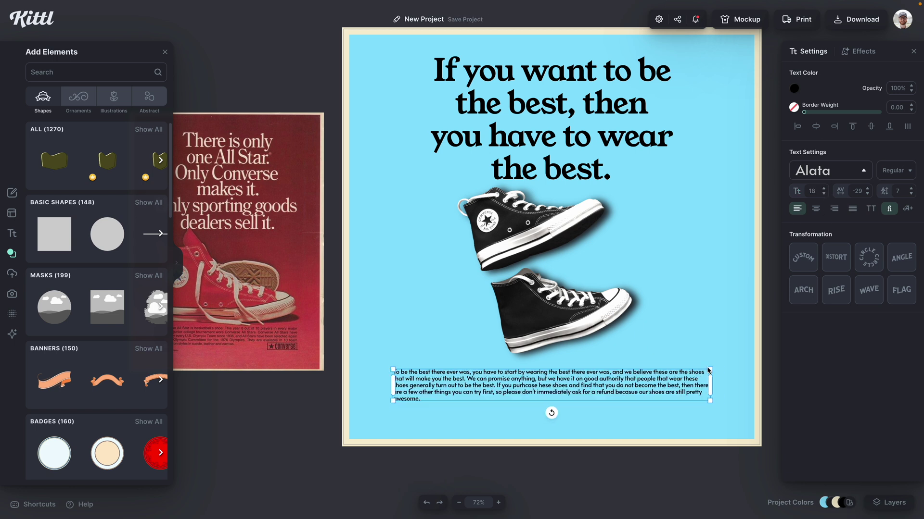
scroll(295, 400, up, 1)
scroll(295, 400, left, 3)
scroll(295, 401, right, 3)
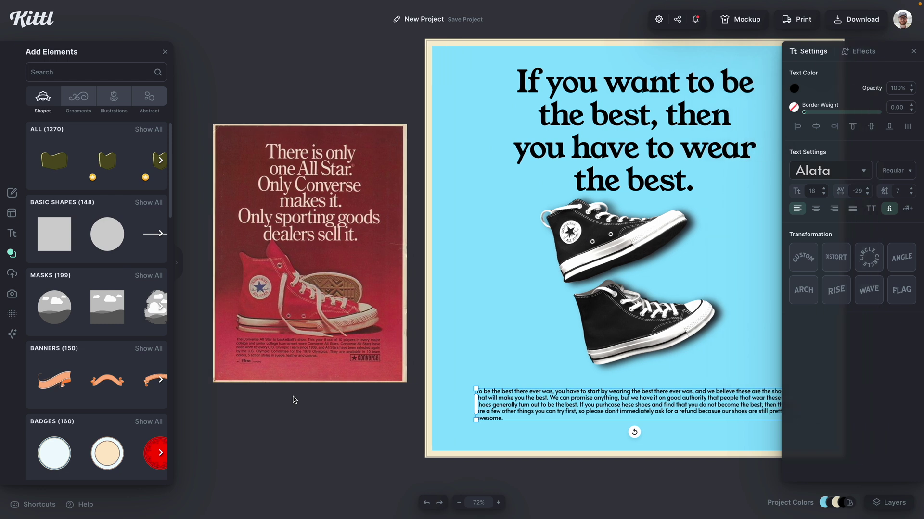
scroll(317, 387, left, 1)
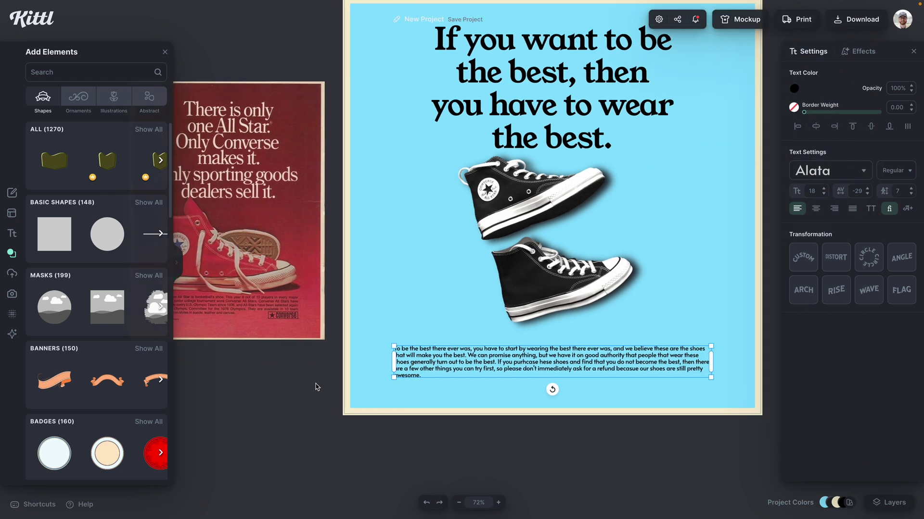
Duplicate the headline as 'Good Shoes', left-align it under the body text and shrink it to 24
drag(497, 104, 392, 303)
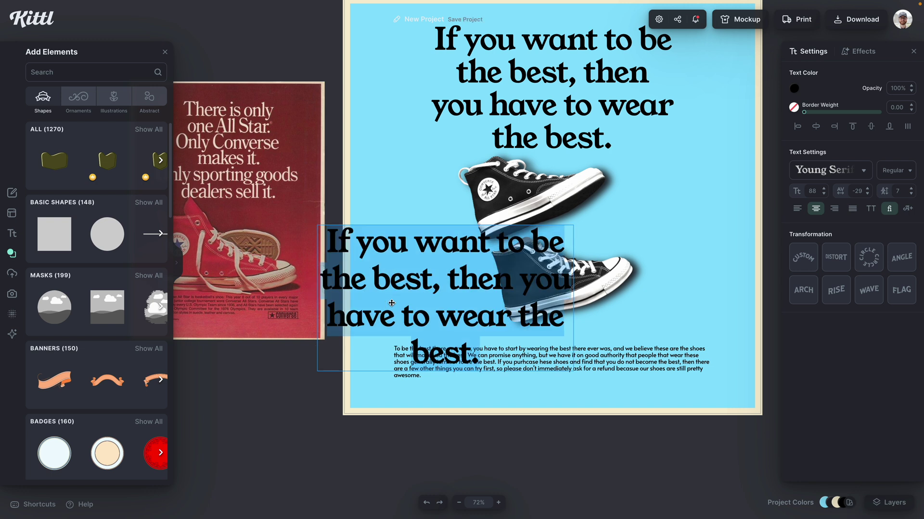
text(Good Shoes)
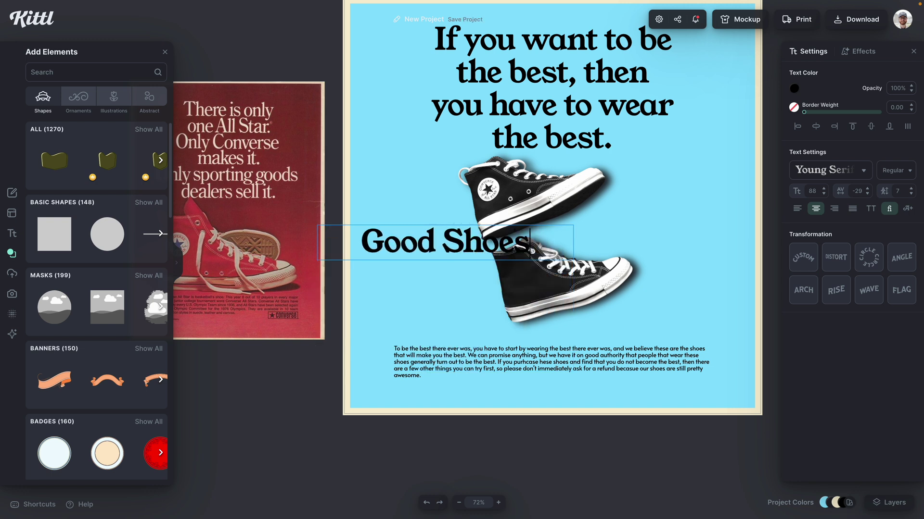
drag(428, 252, 456, 407)
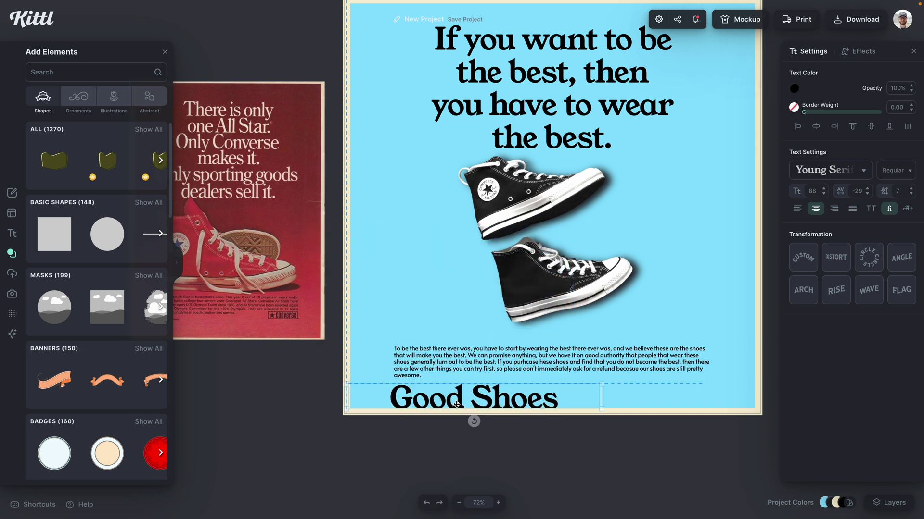
click(797, 209)
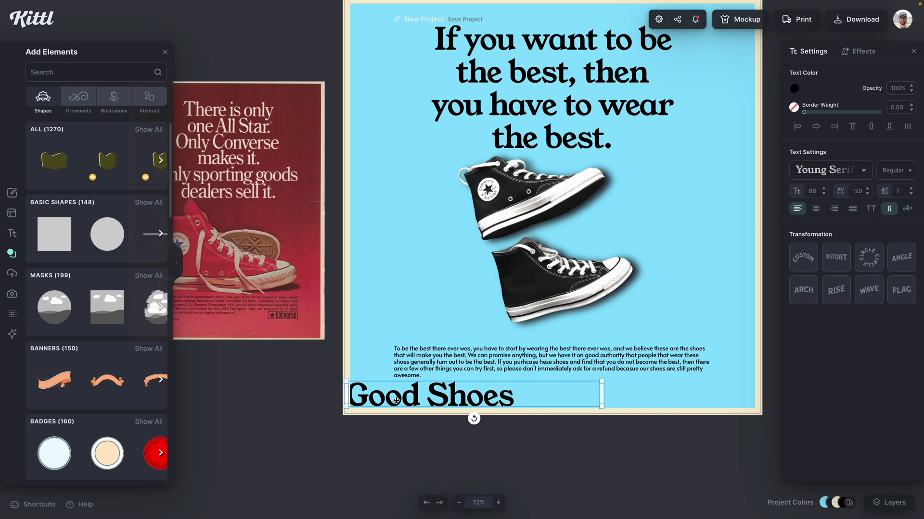
drag(396, 400, 444, 396)
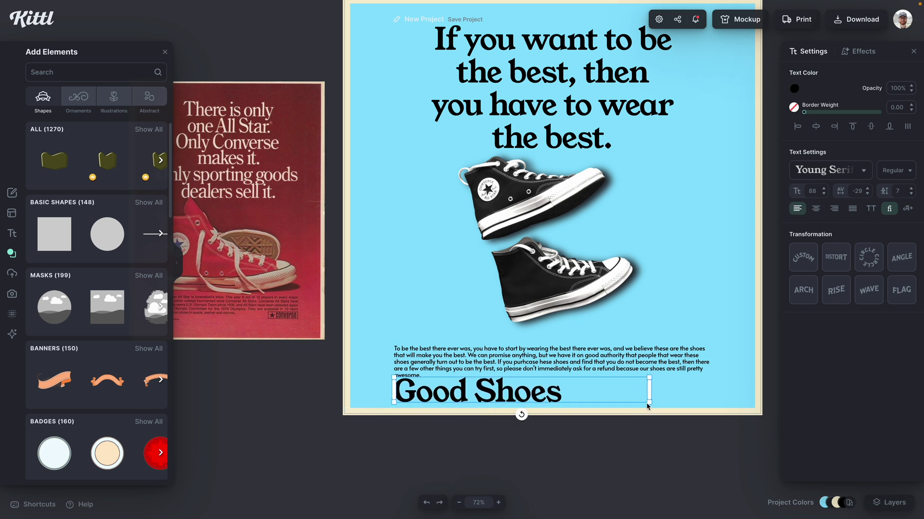
drag(647, 406, 462, 391)
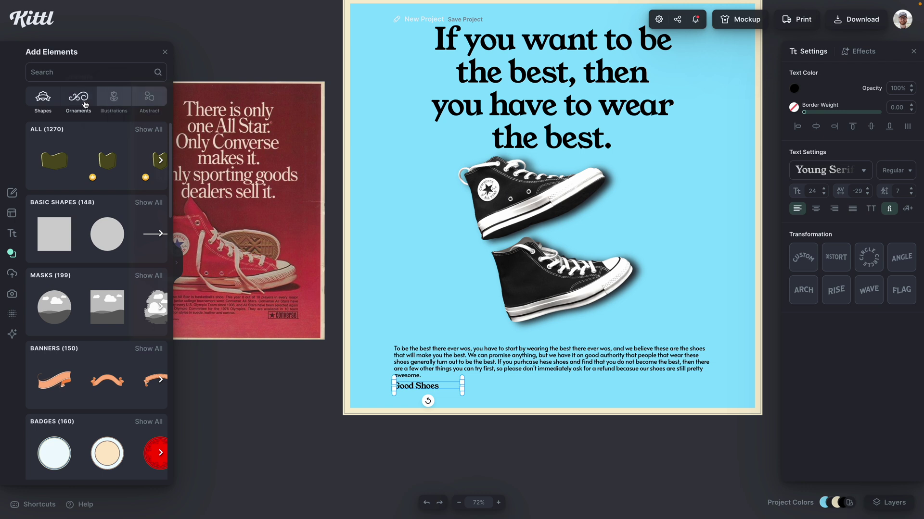
Add the X-orbit element from Abstract > Y2K to the poster
click(137, 103)
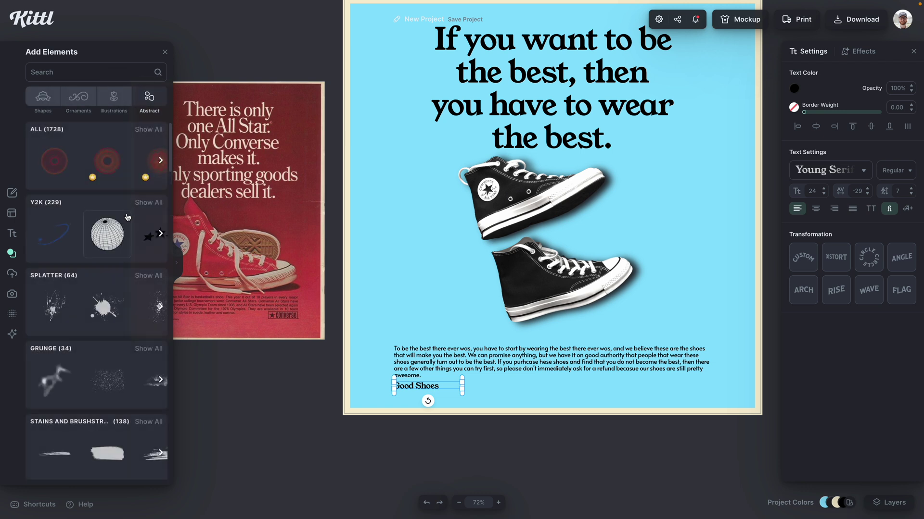
click(149, 204)
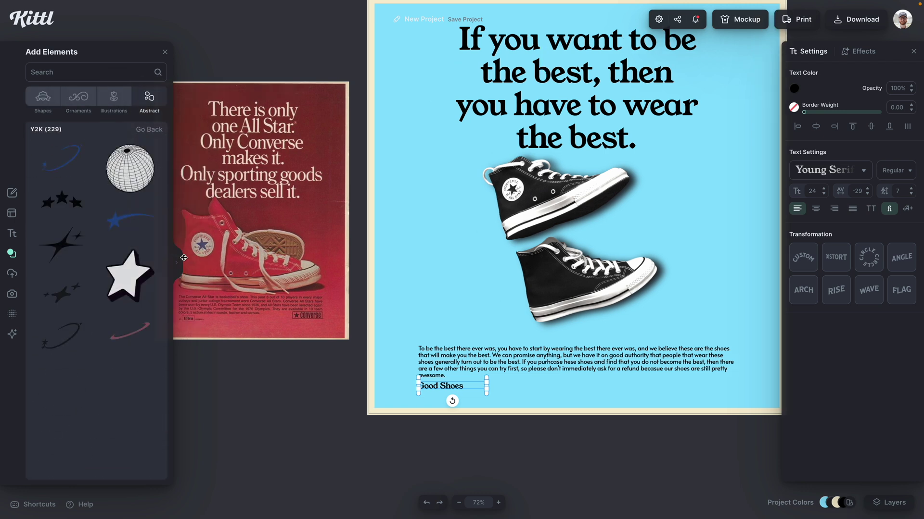
scroll(120, 288, down, 3)
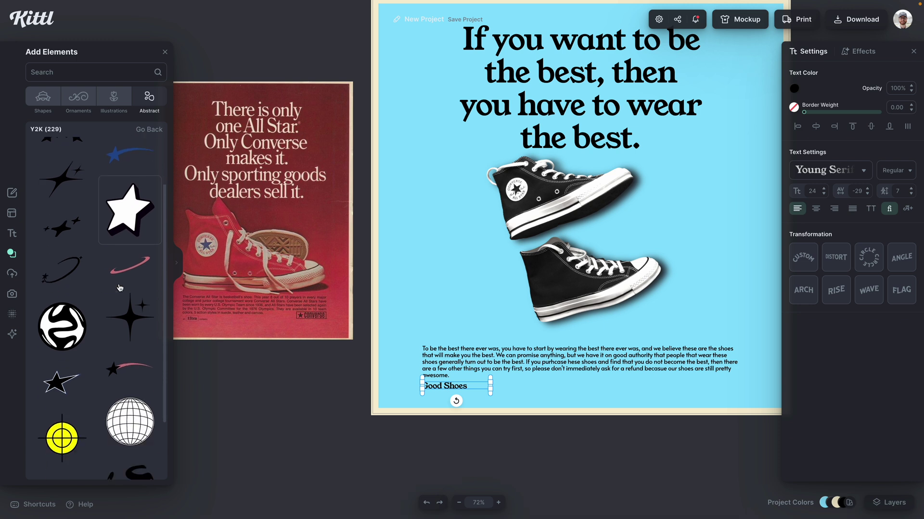
scroll(119, 288, down, 5)
scroll(99, 314, down, 5)
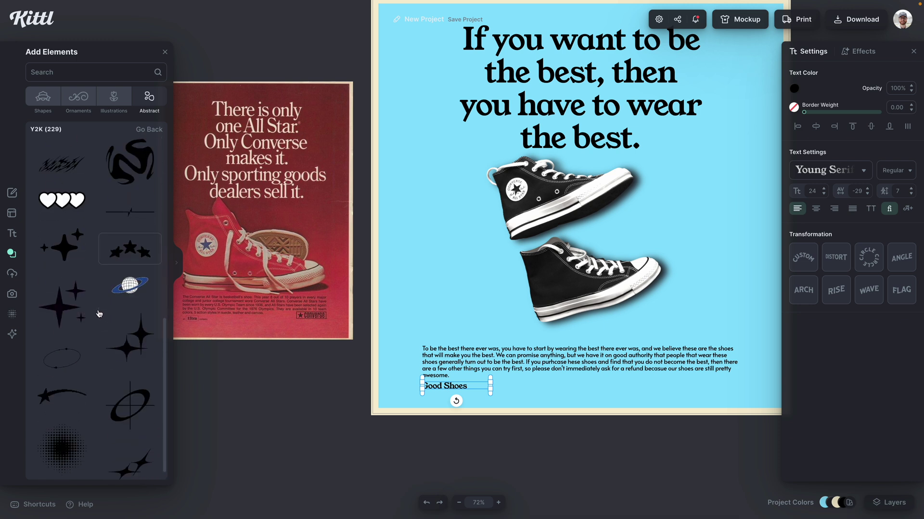
scroll(99, 314, down, 5)
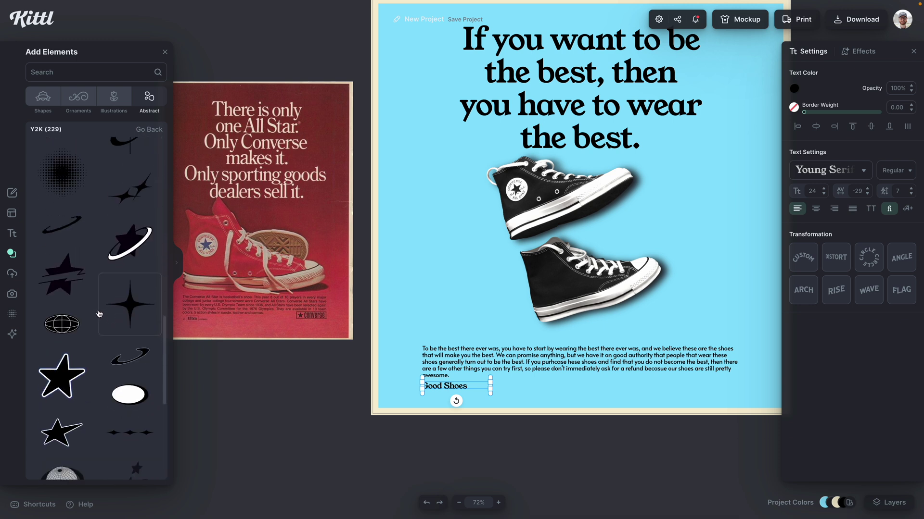
scroll(100, 314, down, 6)
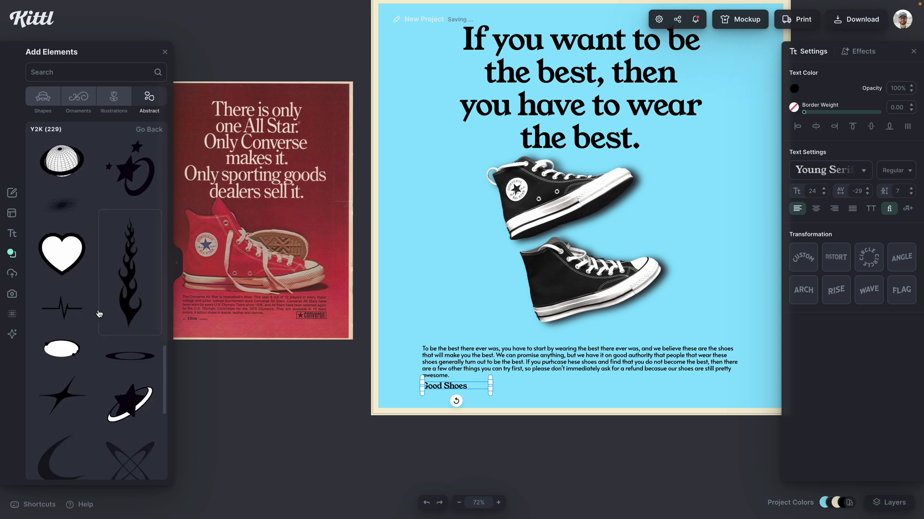
scroll(99, 314, down, 4)
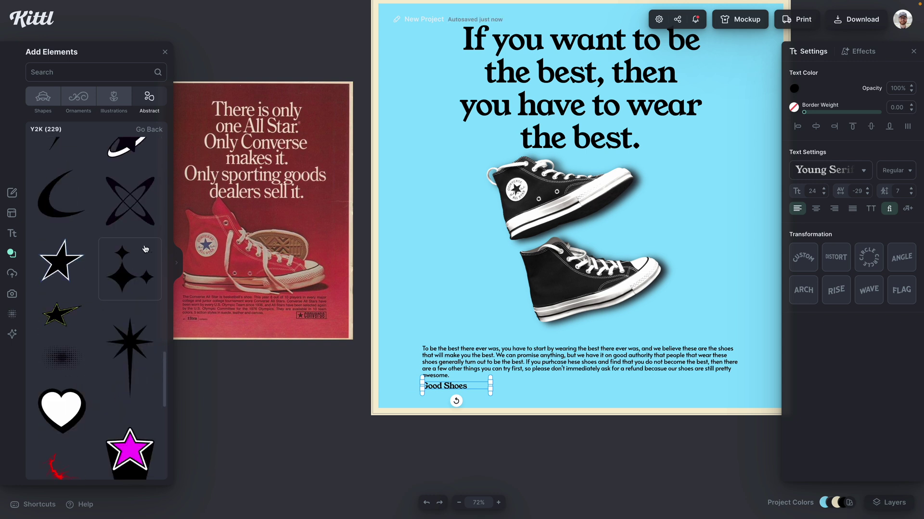
click(140, 207)
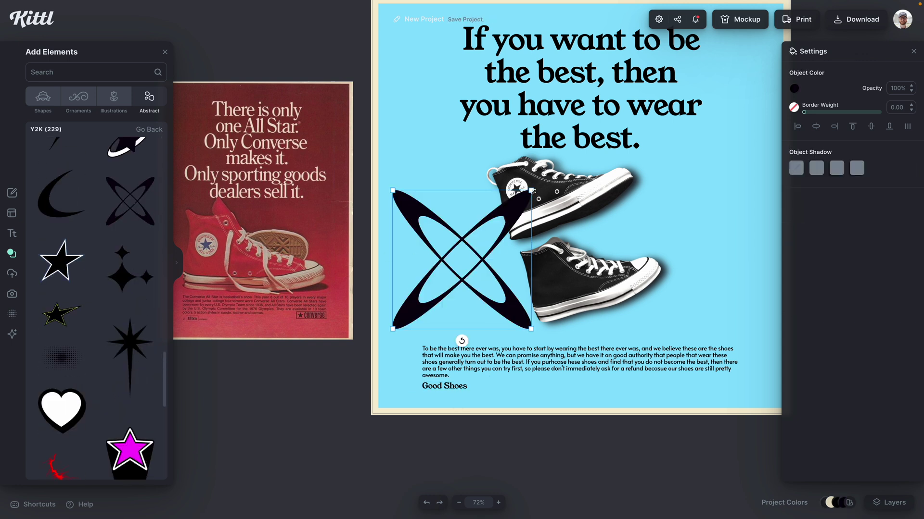
Shrink the X-orbit to a tiny icon just right of 'Good Shoes', undoing an accidental body-text move
drag(533, 191, 490, 384)
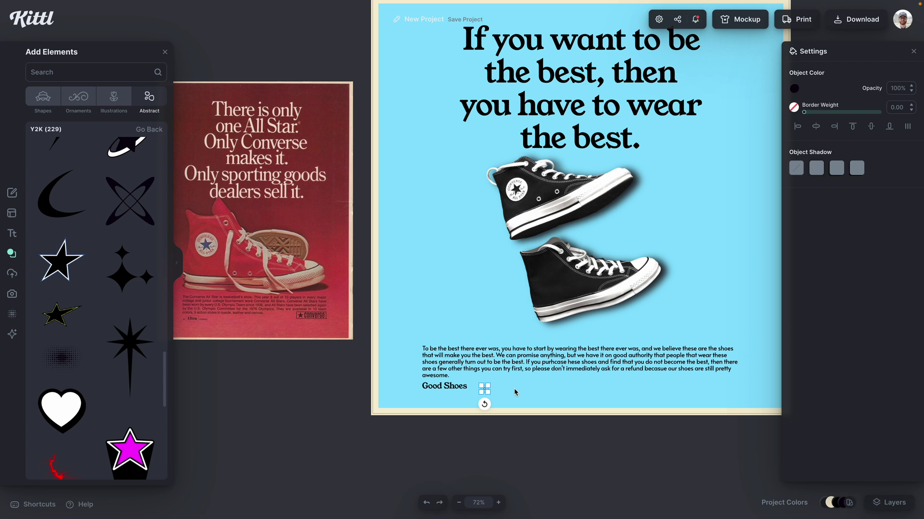
scroll(514, 392, up, 3)
click(514, 412)
key(ctrl+z)
key(ctrl+z)
key(ctrl+z)
key(ctrl+z)
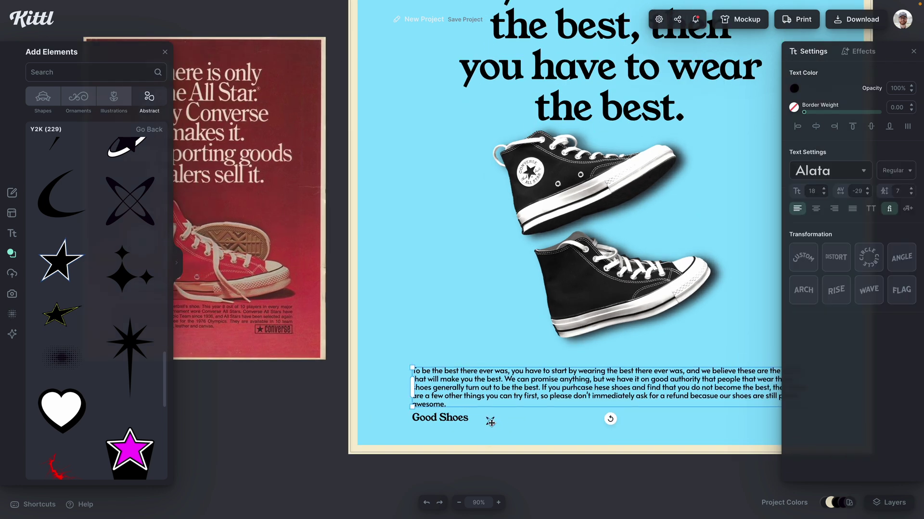
click(508, 425)
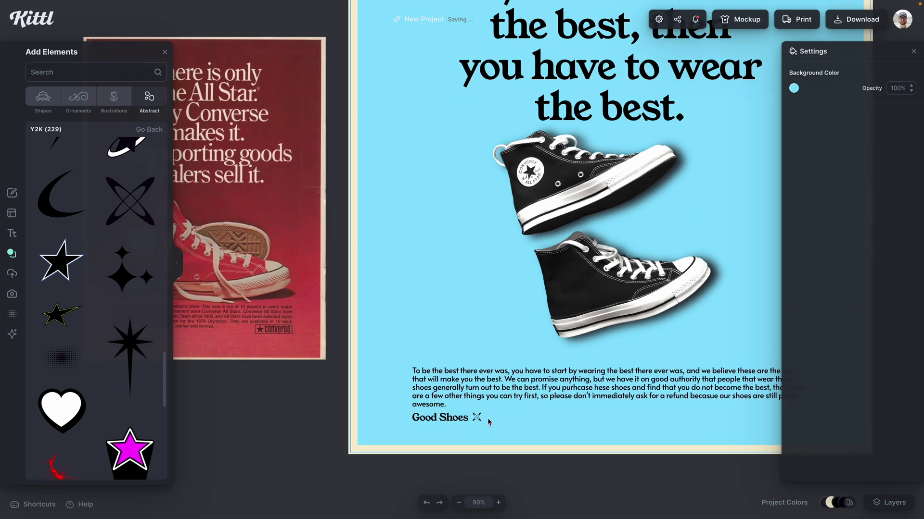
drag(476, 417, 484, 419)
click(532, 417)
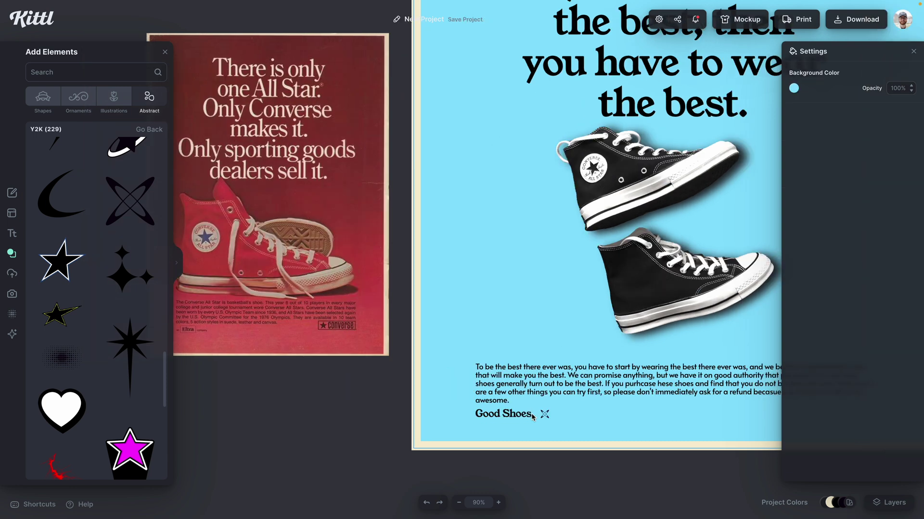
Nudge the X icon slightly left and add the checkerboard Y2K element to the poster
drag(496, 414, 493, 414)
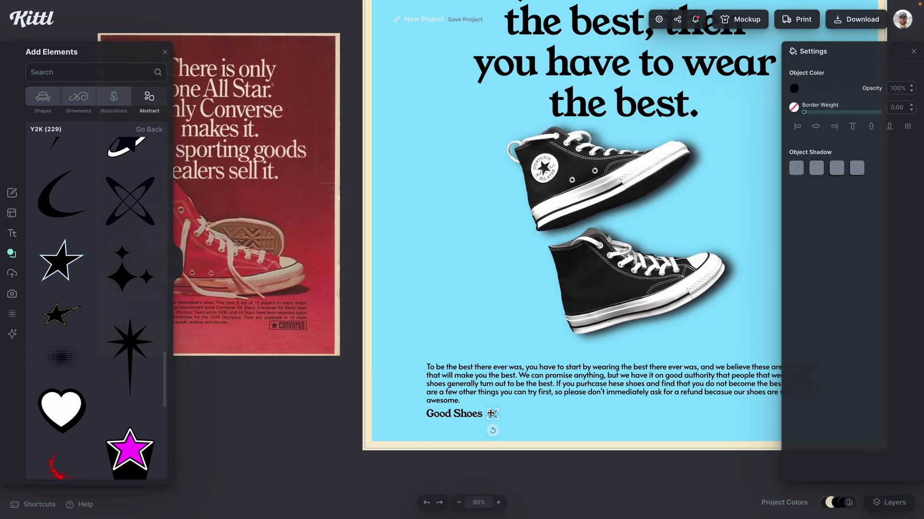
click(492, 426)
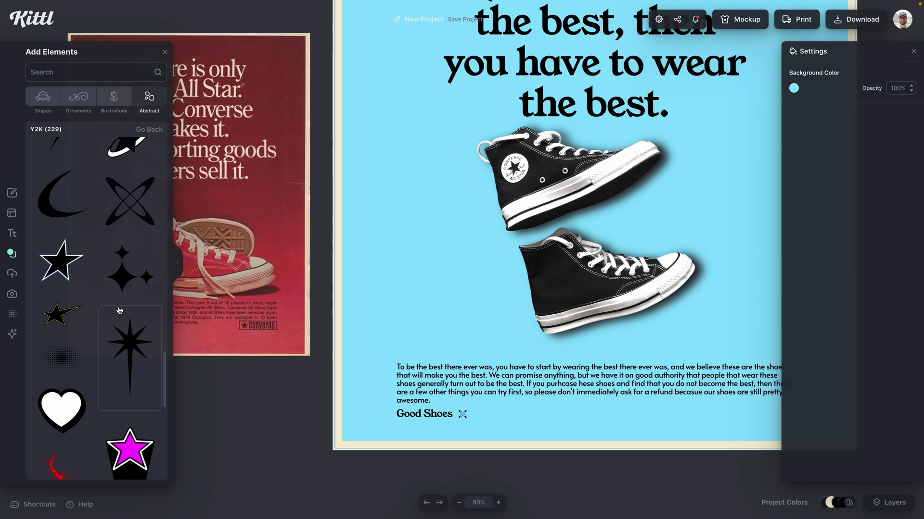
scroll(117, 311, down, 5)
scroll(116, 311, down, 12)
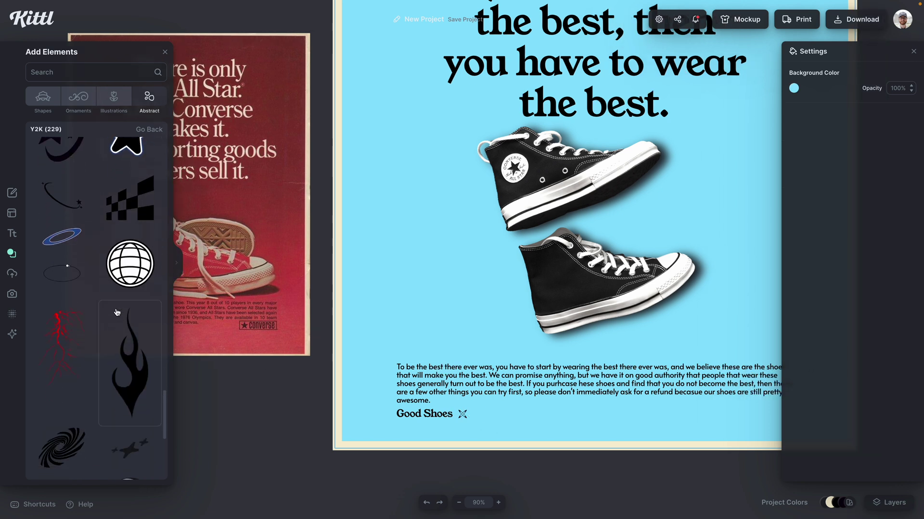
scroll(124, 325, down, 6)
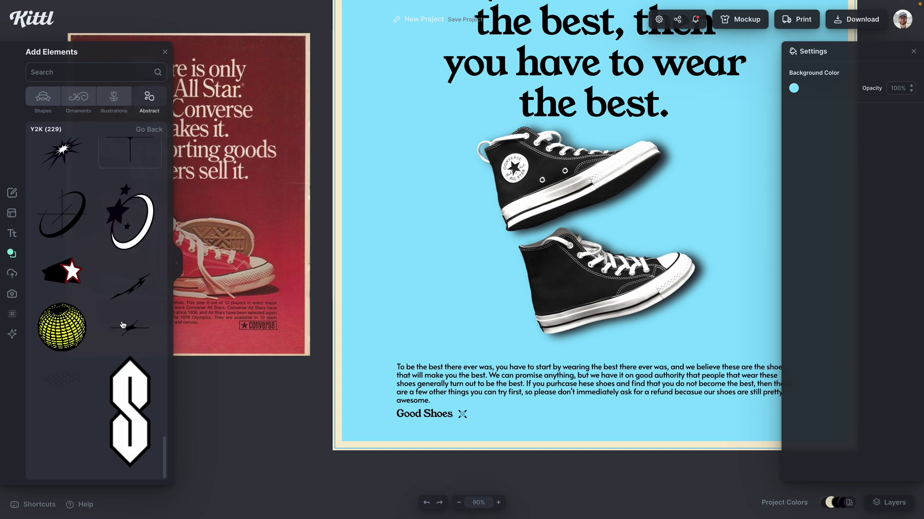
scroll(123, 325, up, 5)
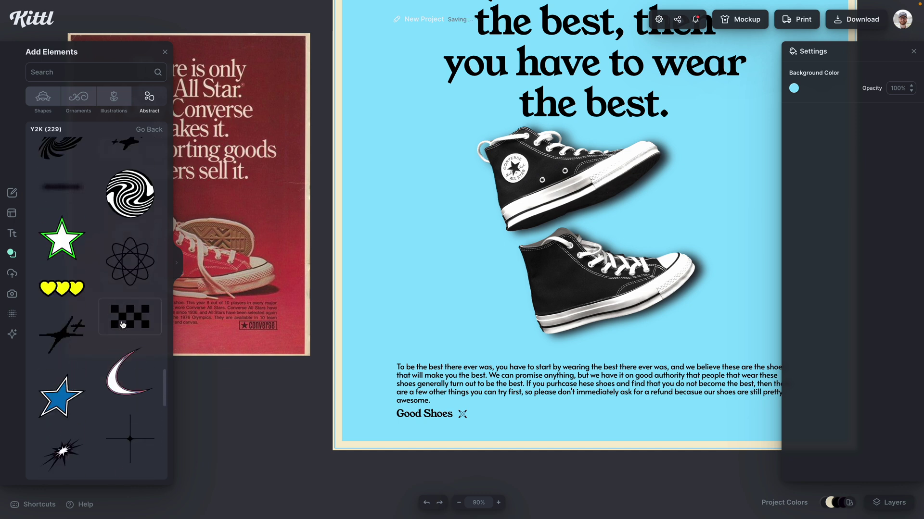
click(125, 320)
Shrink the checkerboard and place it beside the X icon next to 'Good Shoes'
drag(506, 253, 611, 412)
drag(655, 368, 489, 412)
click(504, 421)
click(482, 416)
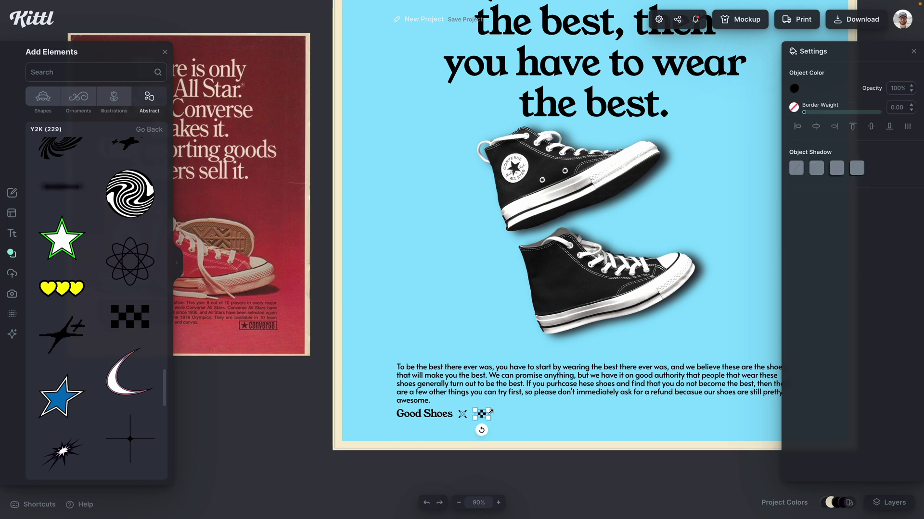
click(502, 417)
scroll(503, 418, down, 5)
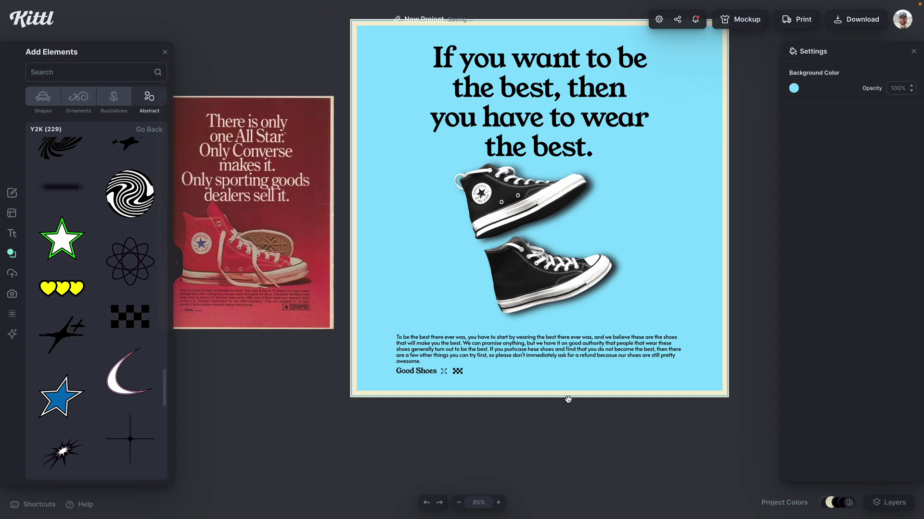
Move the X and checkerboard icons together to the poster's bottom-right, level with 'Good Shoes'
drag(568, 399, 549, 424)
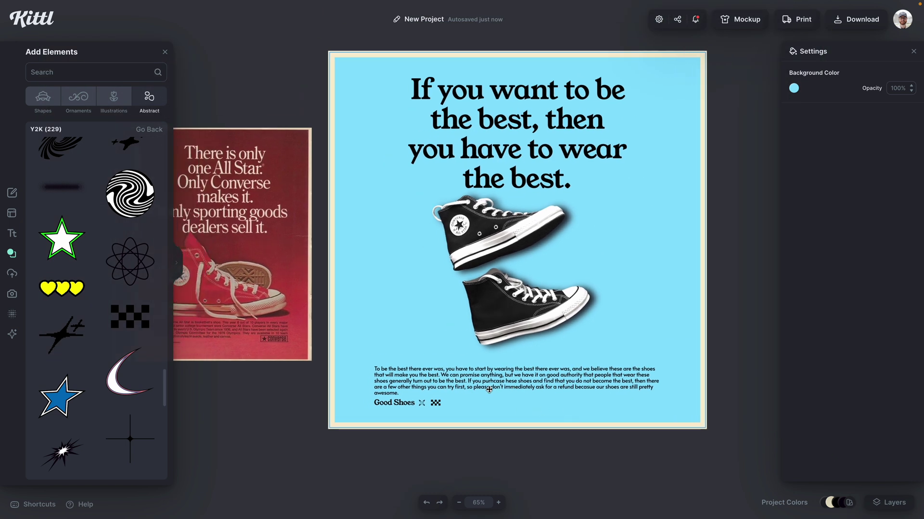
drag(399, 384, 628, 405)
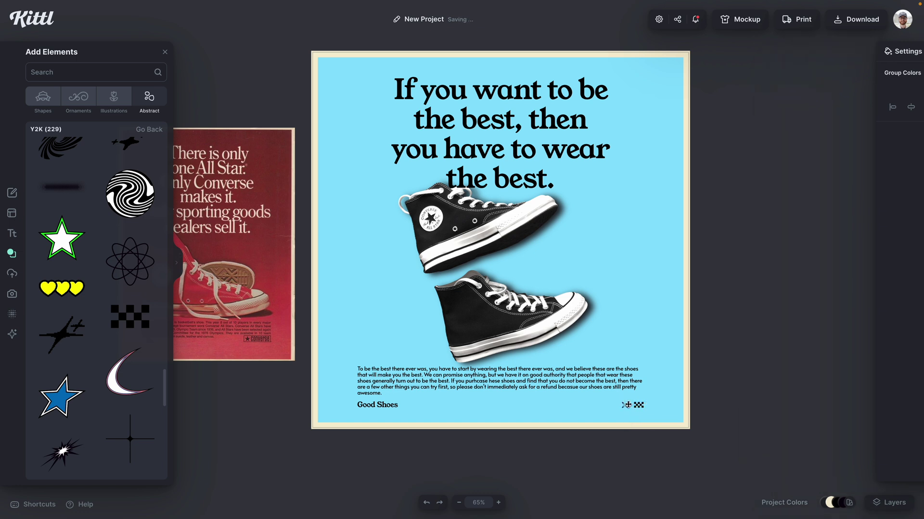
click(628, 405)
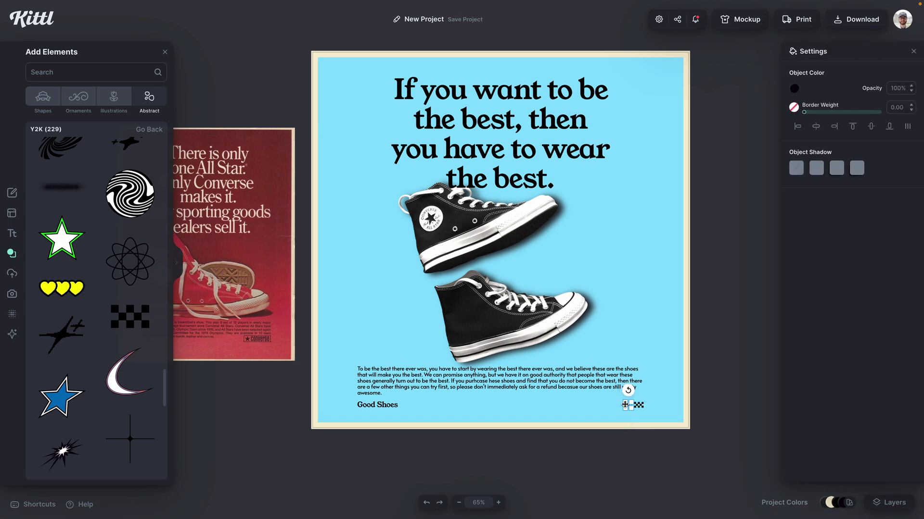
click(608, 424)
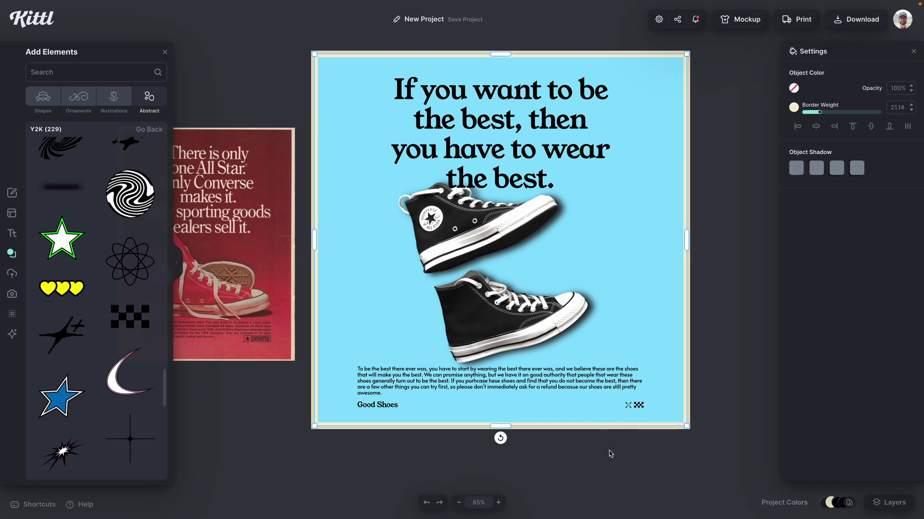
click(628, 405)
click(615, 456)
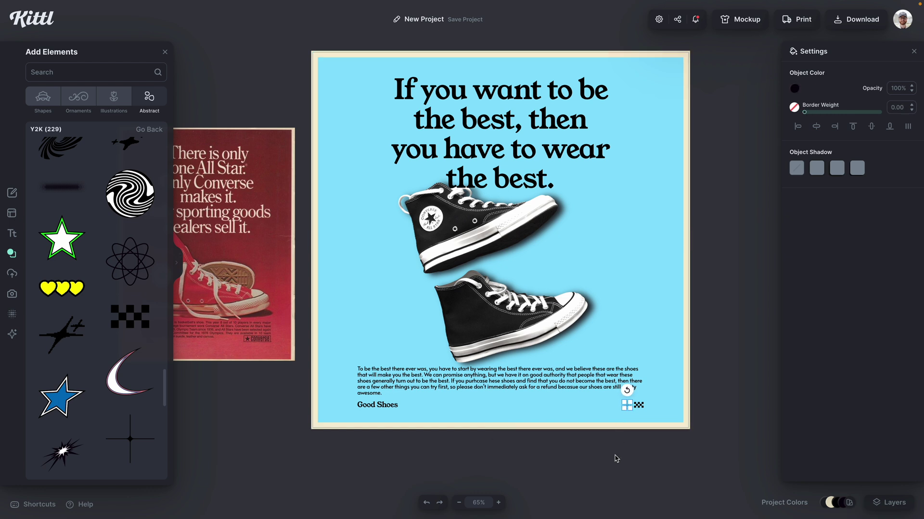